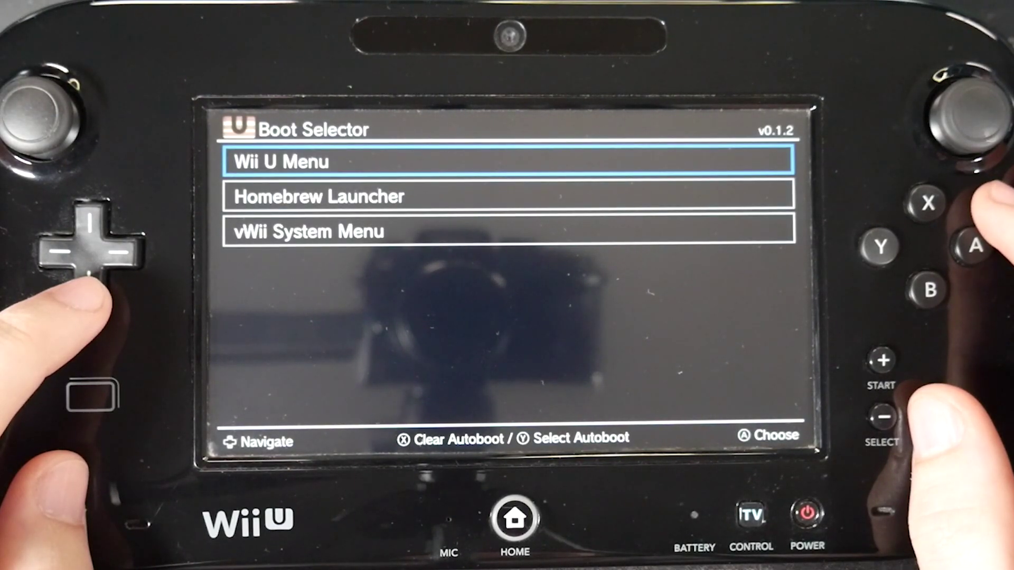
Step: Set Wii U Menu as the autoboot option in the Boot Selector and launch it
key("Down")
key("Down")
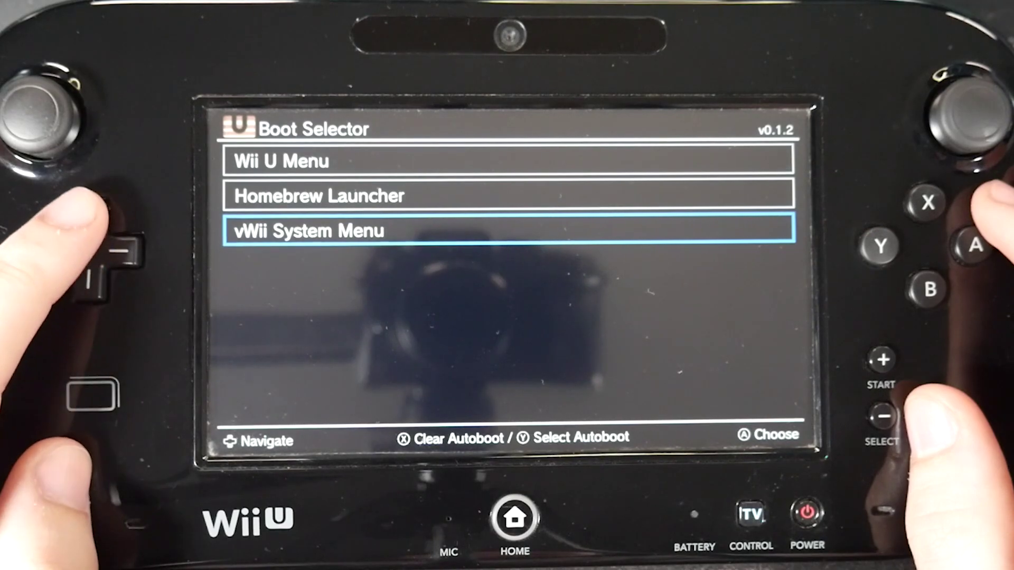
key("Up")
key("Up")
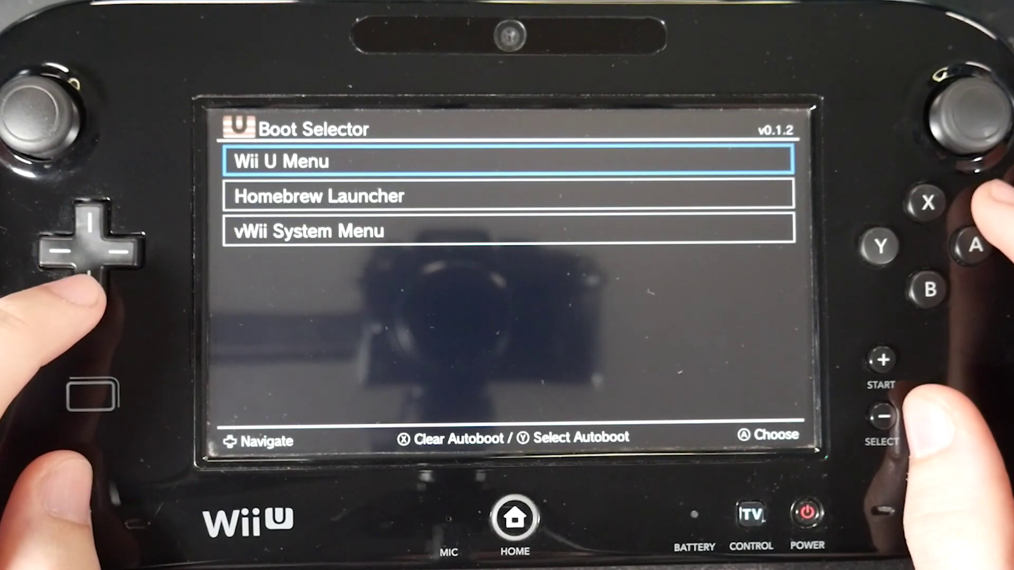
key("y")
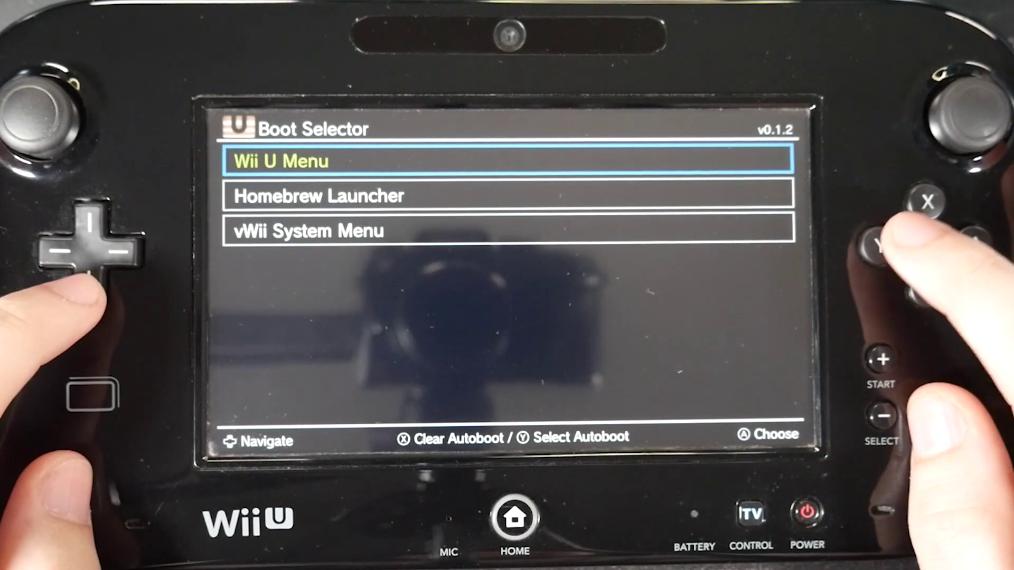
key("a")
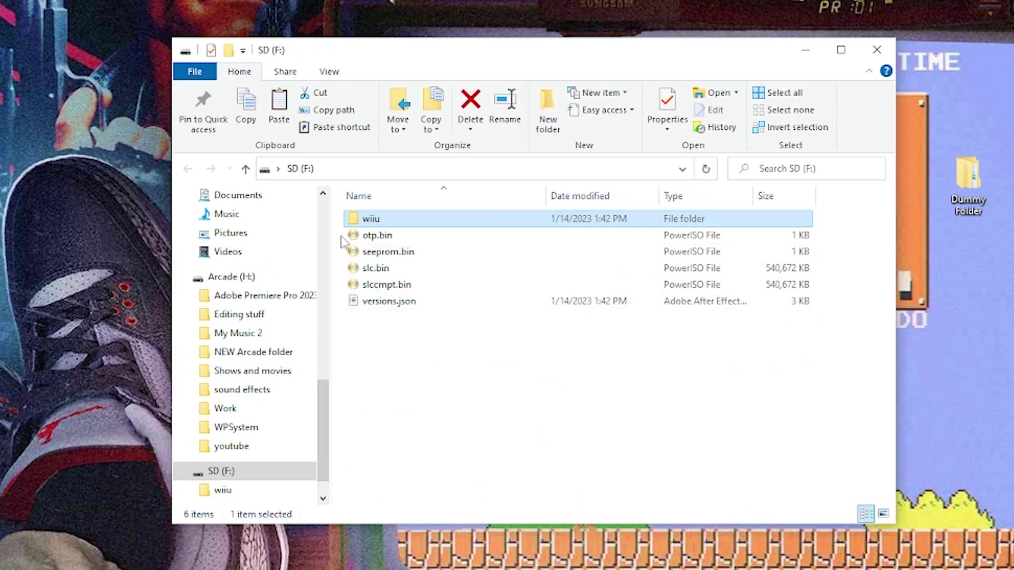
Step: Copy otp.bin, seeprom.bin, slc.bin and slccmpt.bin from the SD card to the computer as a backup
left_click_drag(442, 241, 458, 263)
left_click_drag(376, 284, 376, 290)
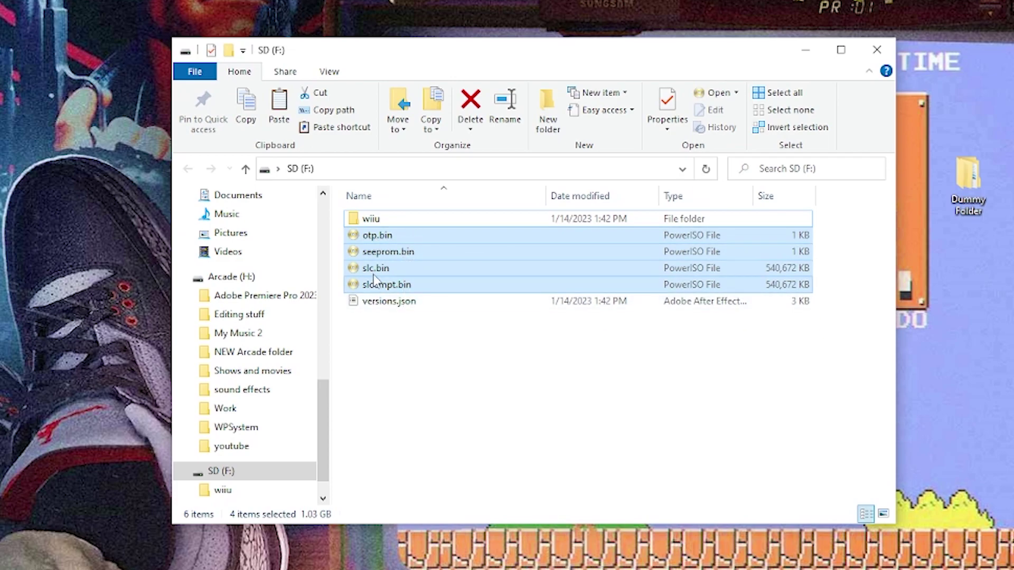
left_click_drag(362, 235, 234, 253)
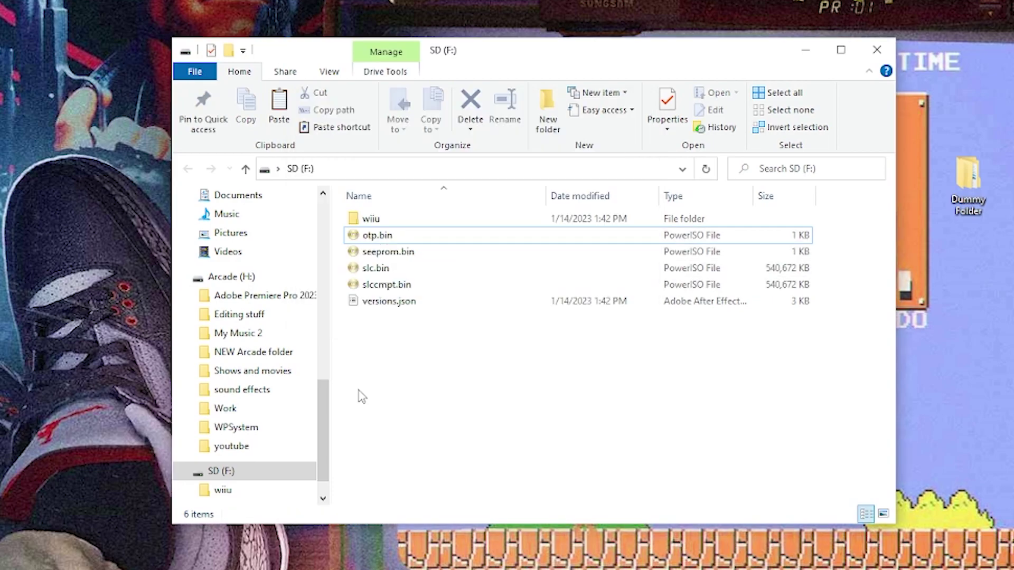
Step: Permanently delete otp.bin, seeprom.bin, slc.bin and slccmpt.bin from the SD card's root
left_click_drag(339, 232, 375, 285)
key("Delete")
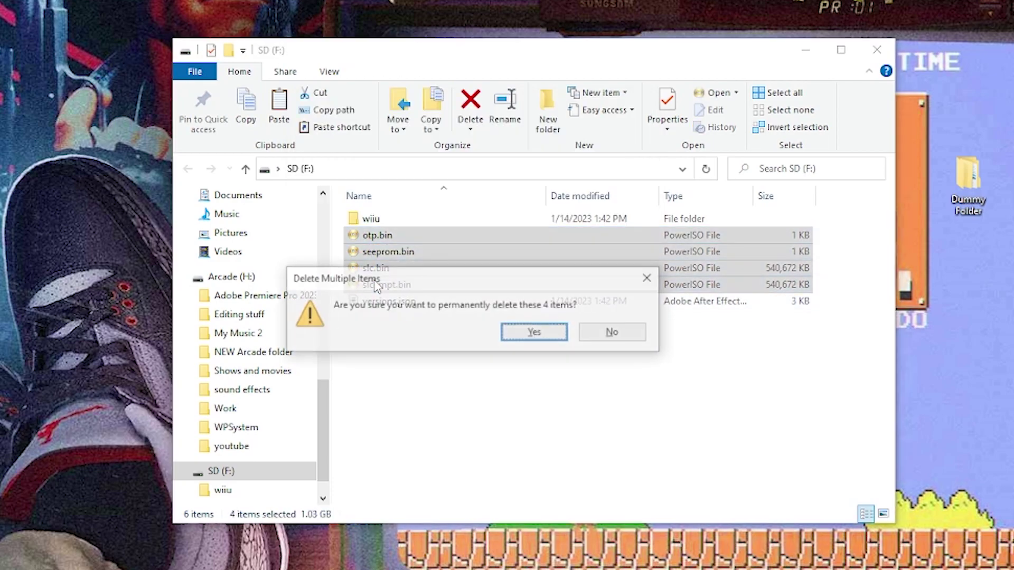
left_click(532, 334)
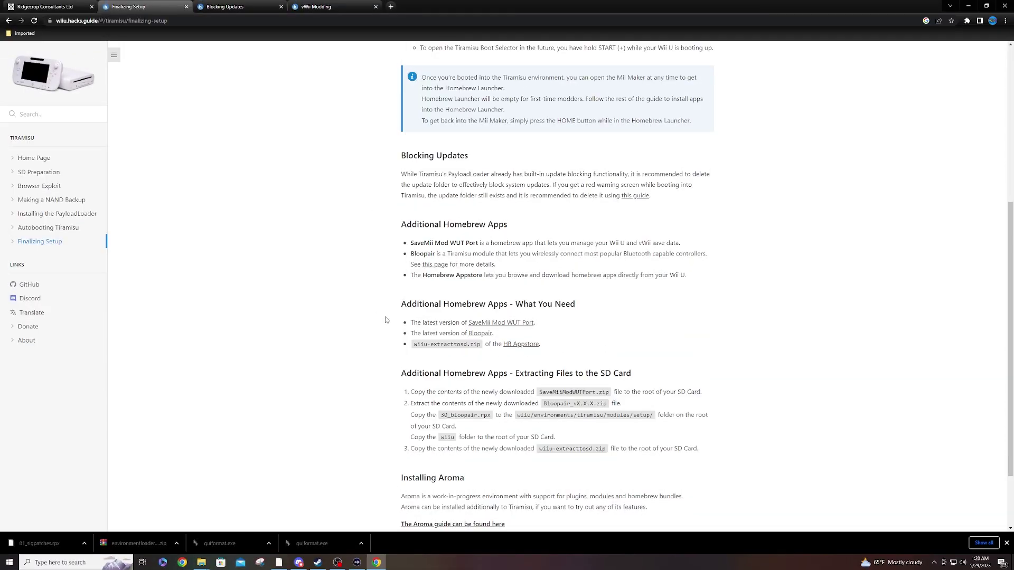
Step: Open the Blocking Updates guide from the Finalizing Setup page and follow its UFDiine download link
left_click_drag(385, 319, 557, 340)
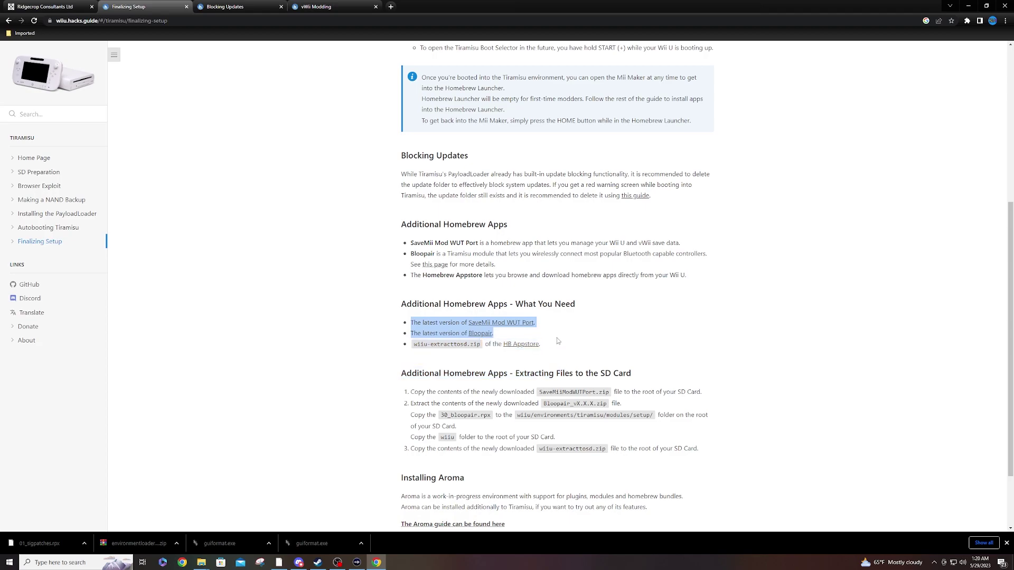
left_click(354, 263)
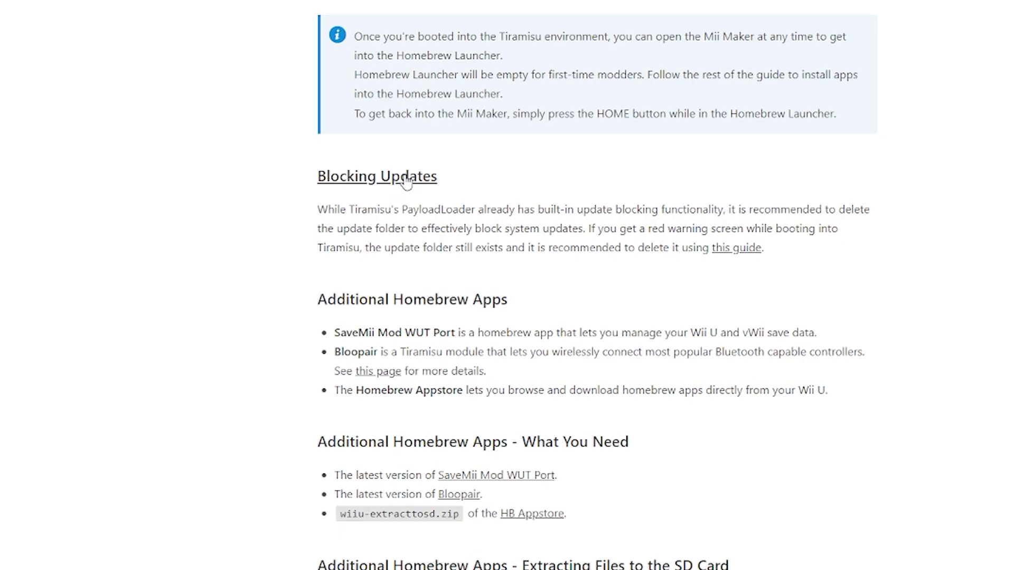
left_click(406, 180)
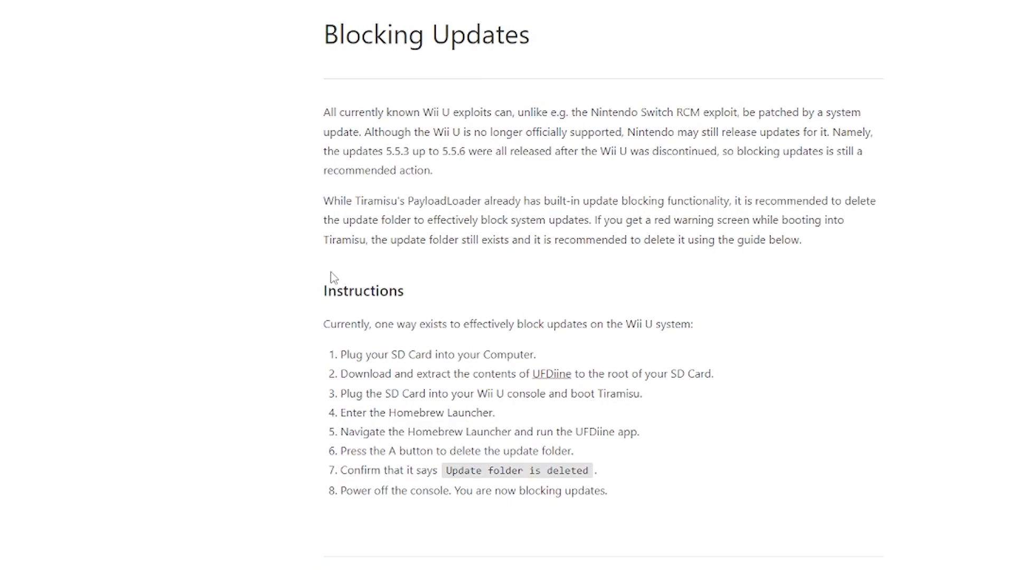
left_click(555, 374)
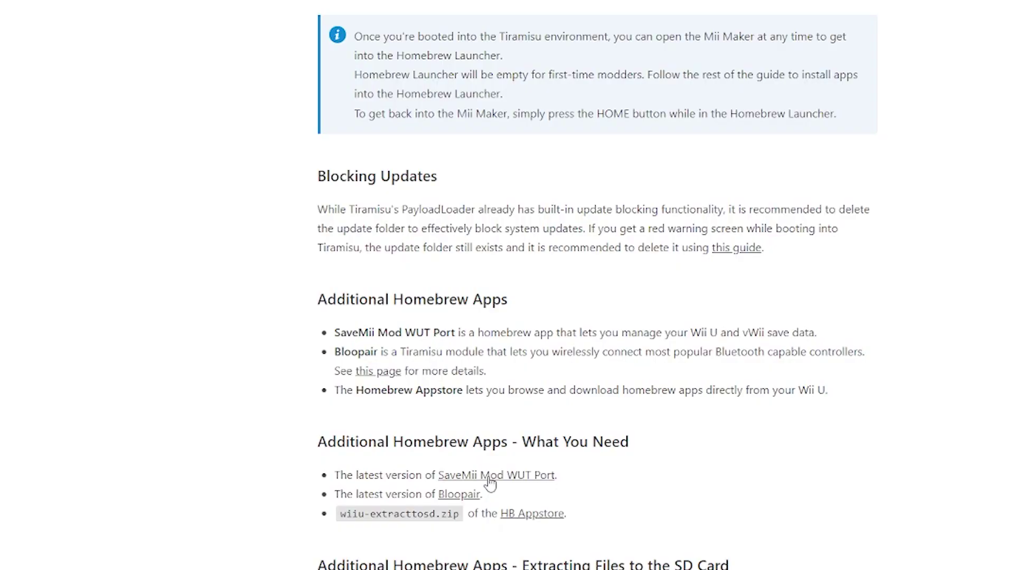
Step: Review the SaveMii Mod WUT Port, Bloopair and Homebrew Appstore descriptions, the HB App Store release page and the SD card extraction instructions
left_click_drag(488, 332, 798, 333)
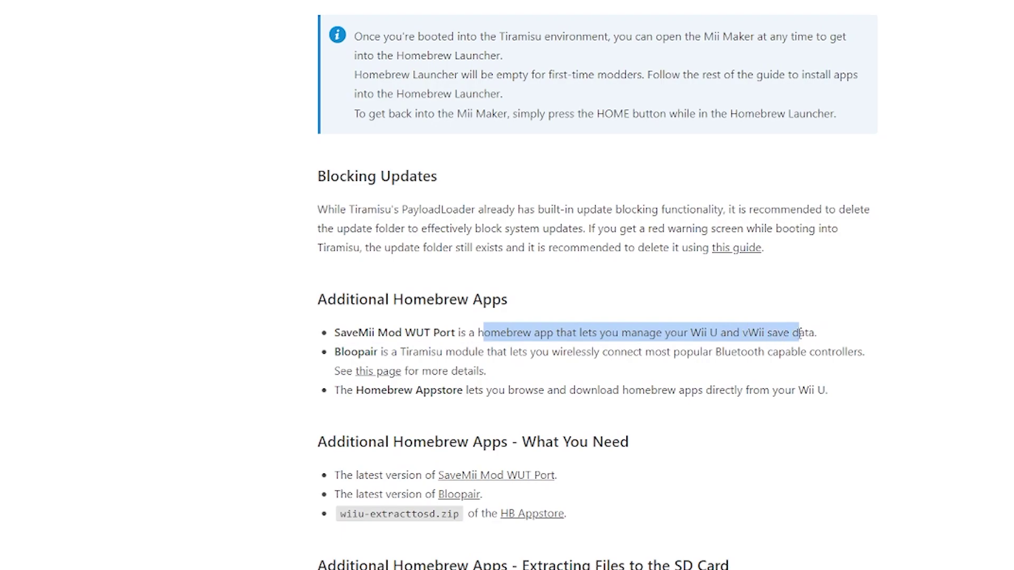
left_click(478, 369)
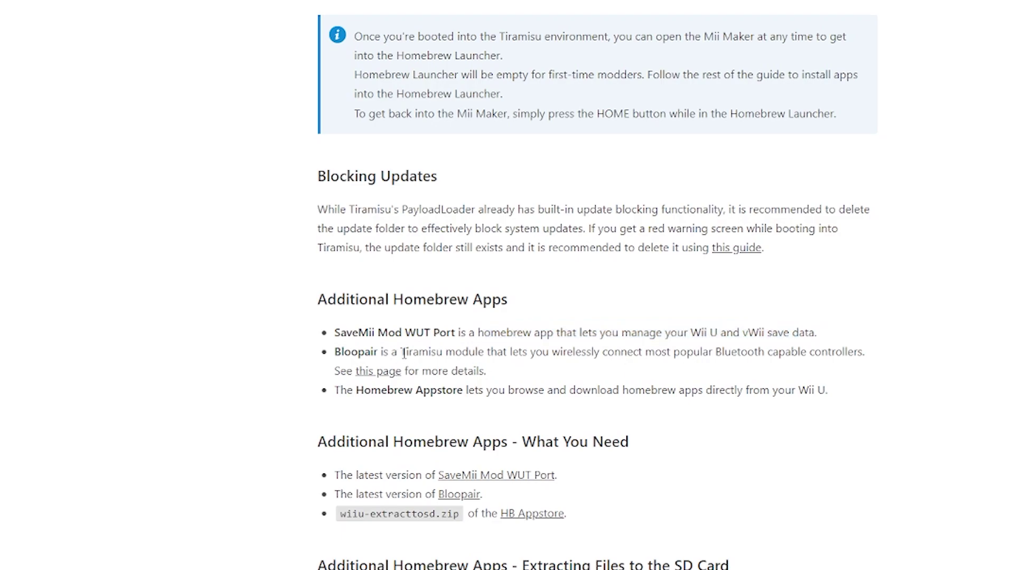
left_click_drag(401, 352, 553, 351)
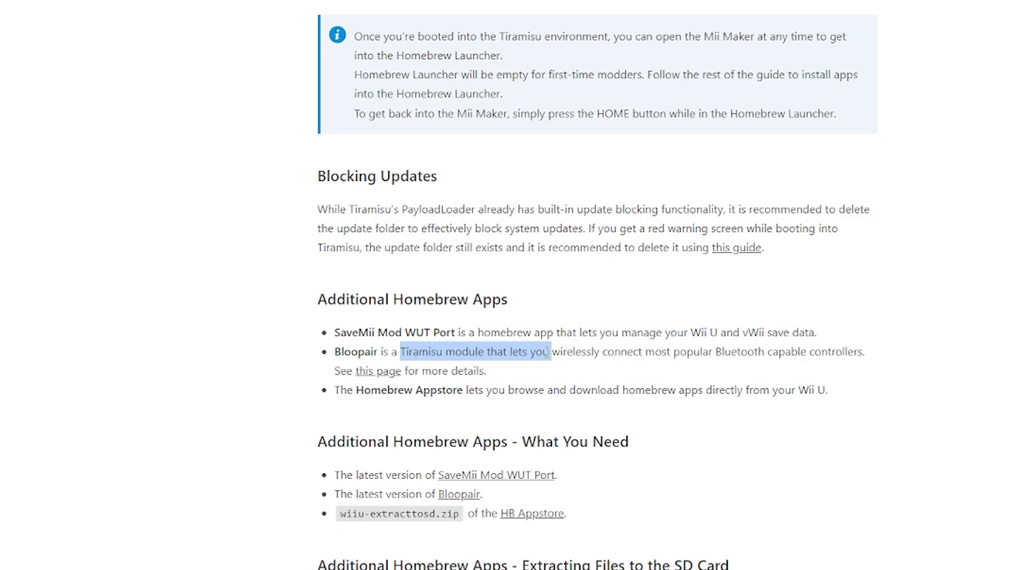
left_click_drag(357, 391, 463, 394)
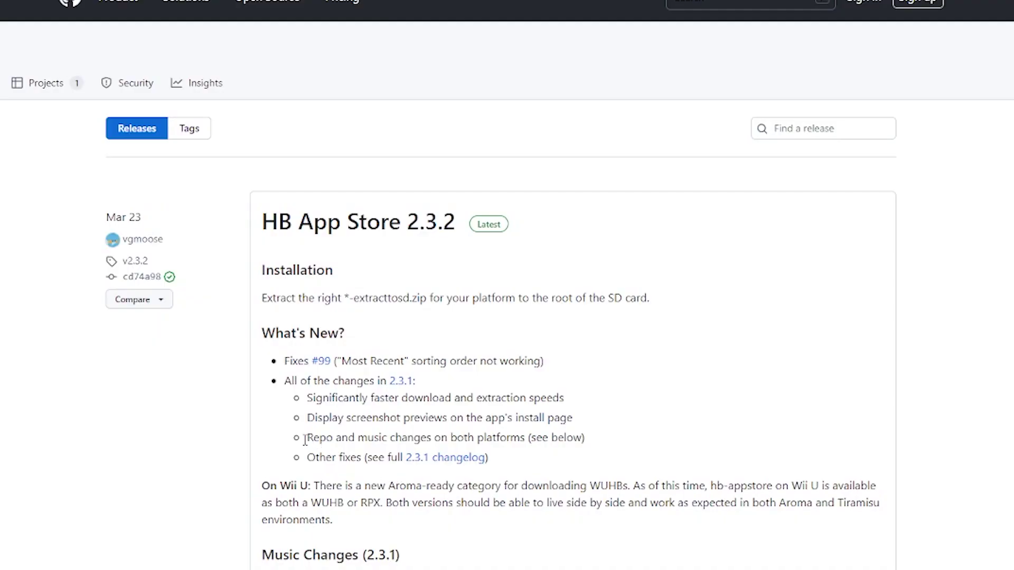
scroll(238, 441, "down", 13)
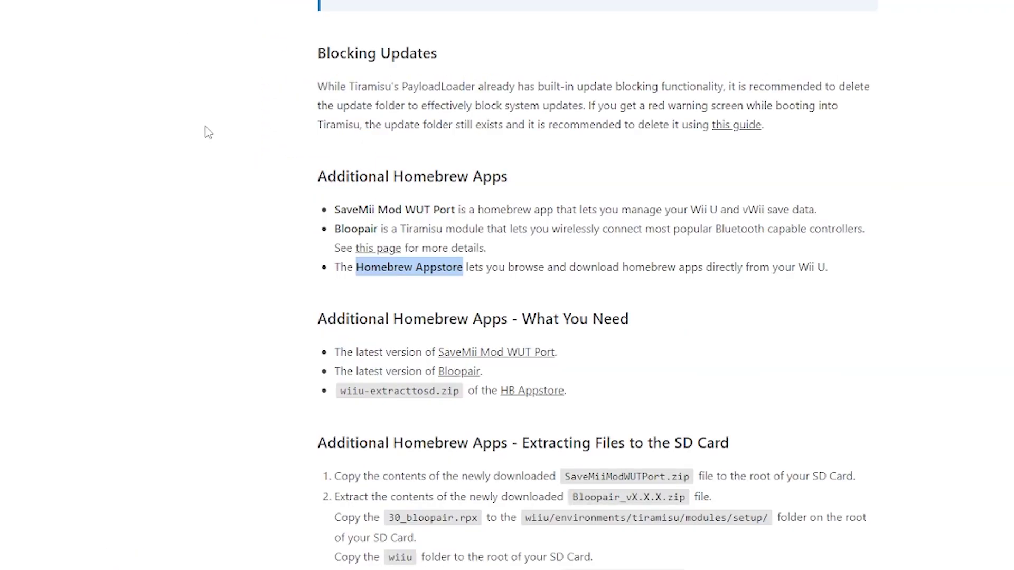
scroll(239, 211, "down", 3)
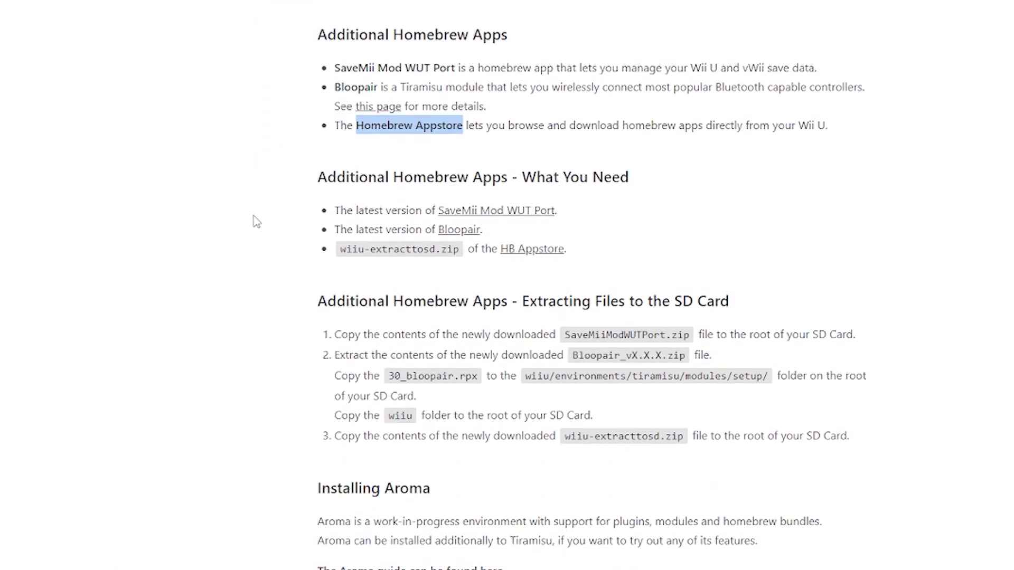
scroll(256, 221, "down", 1)
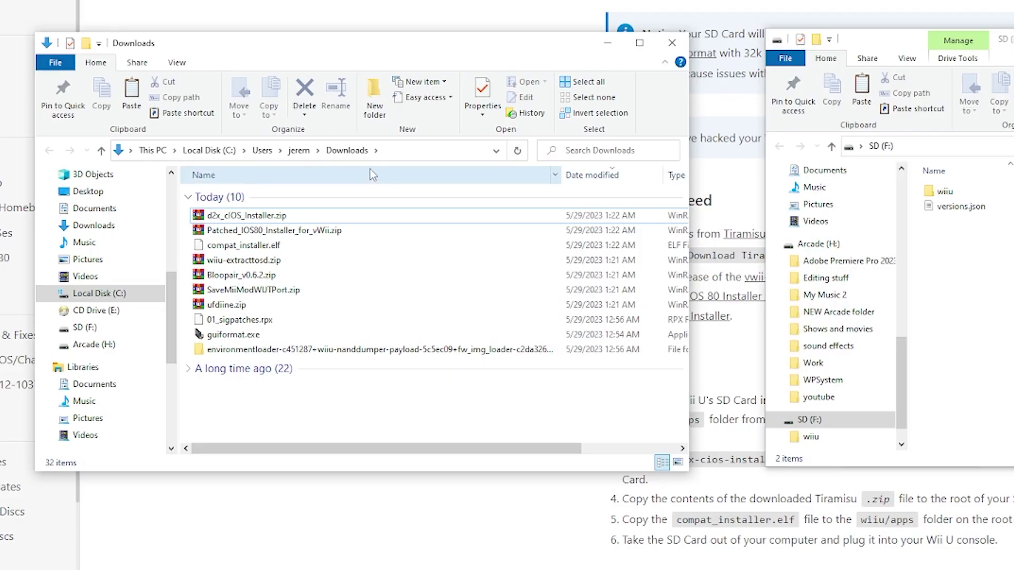
Step: Extract the d2x cIOS, Patched IOS80, wiiu-extracttosd, Bloopair, SaveMii and ufdiine zips in Downloads to separate folders, and delete the zips
left_click(200, 216)
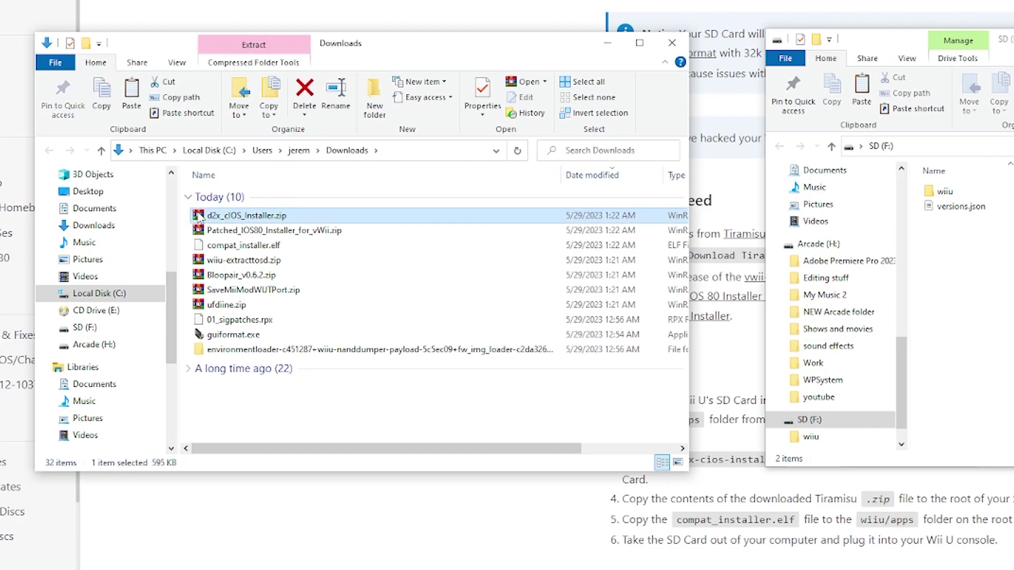
left_click(199, 230, "ctrl")
left_click(198, 260, "ctrl")
left_click(198, 275, "ctrl")
left_click(198, 289, "ctrl")
left_click(200, 305, "ctrl")
right_click(209, 280)
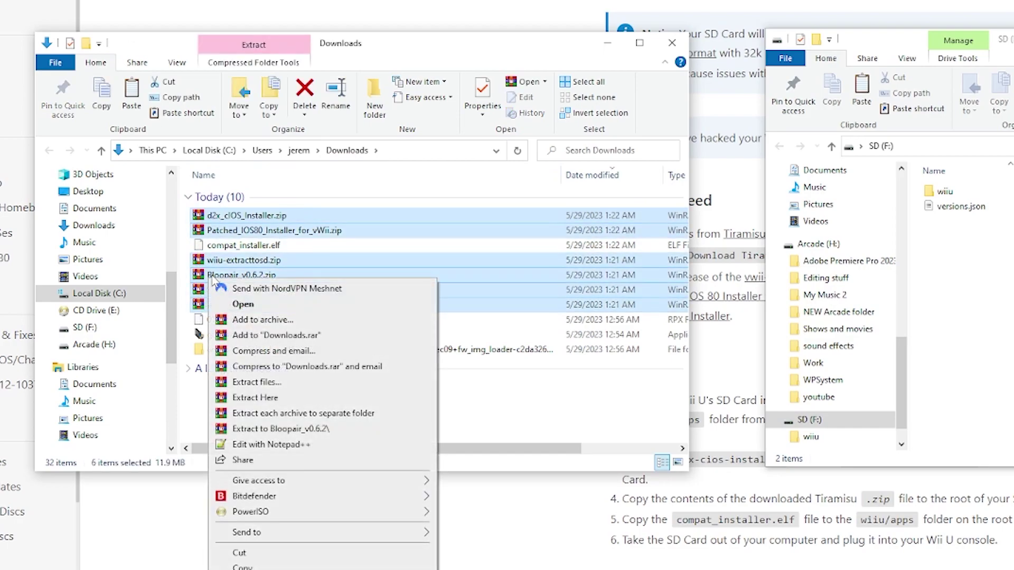
left_click(314, 413)
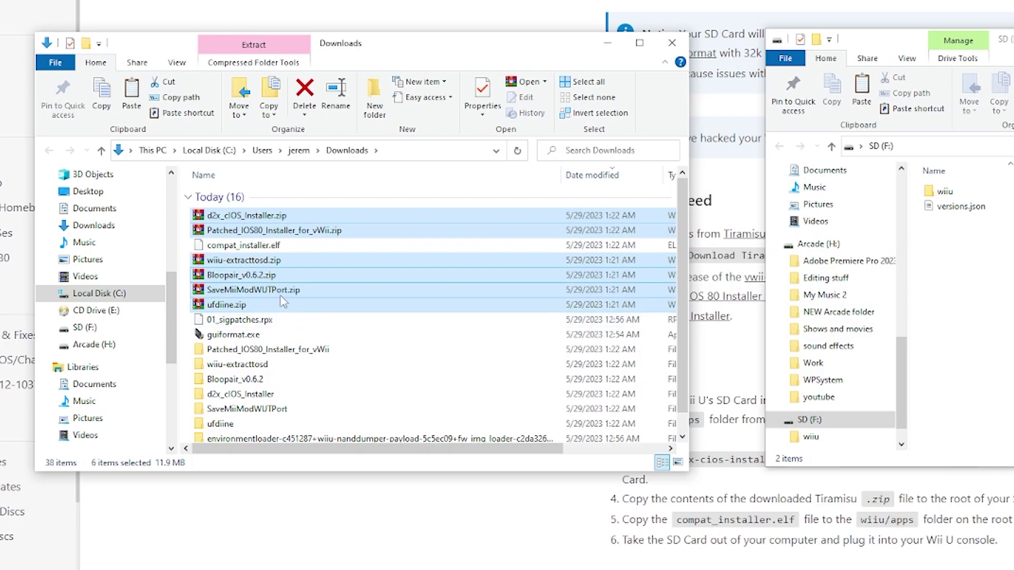
key("Delete")
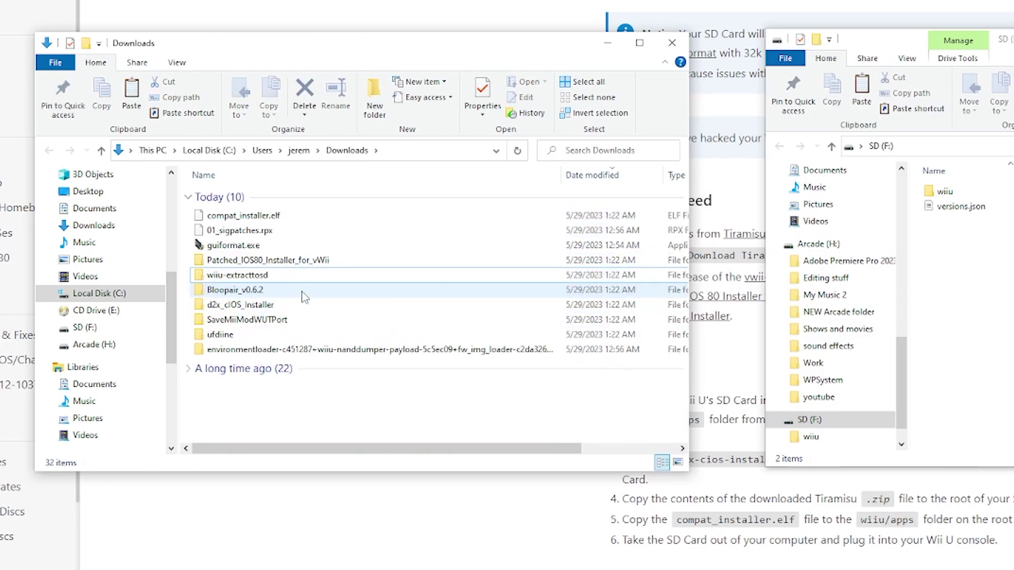
Step: Copy compat_installer.elf from Downloads into the wiiu/apps folder on the SD card, accepting the copy without its properties
left_click(338, 215)
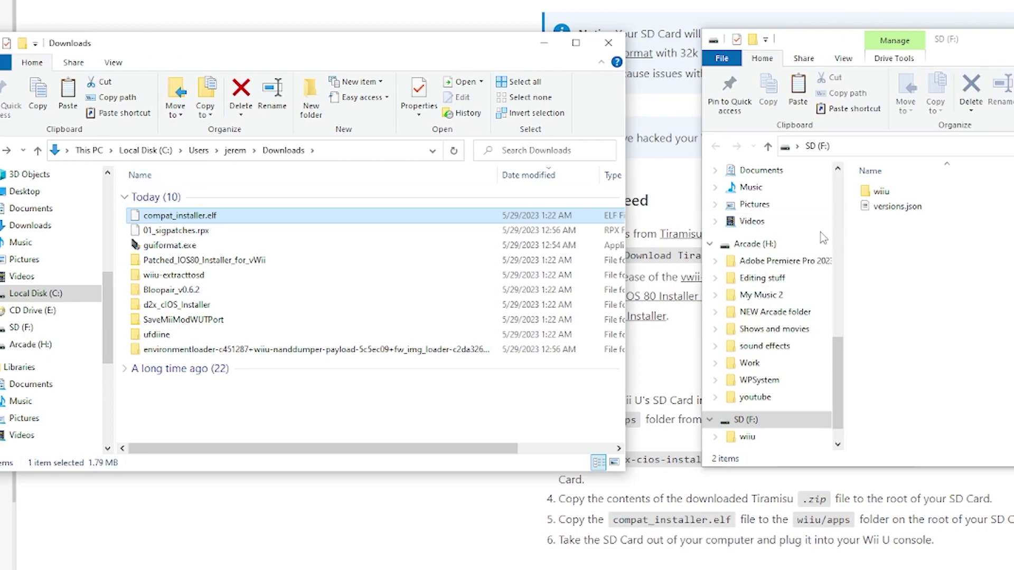
double_click(884, 192)
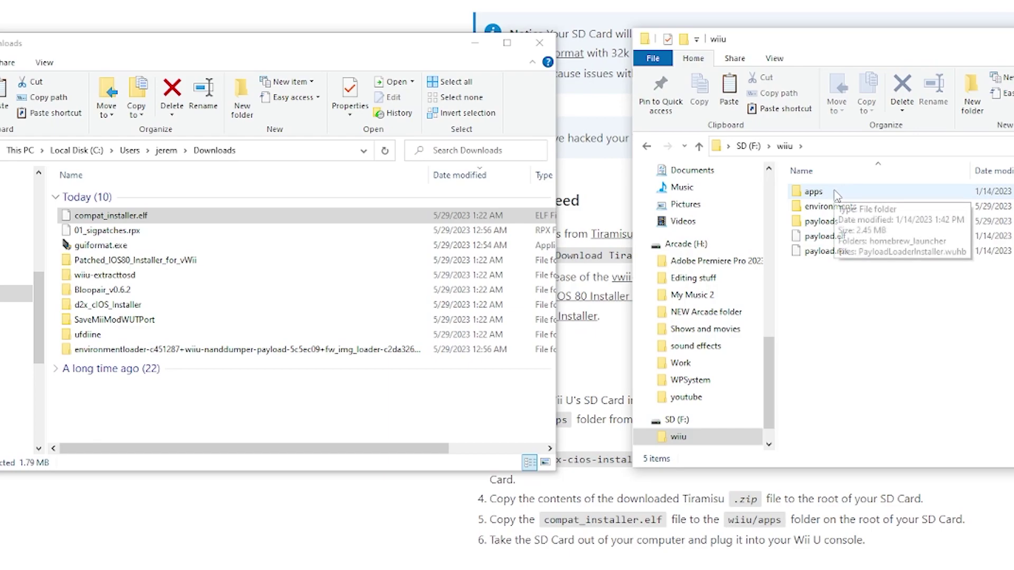
double_click(835, 194)
left_click_drag(81, 221, 850, 316)
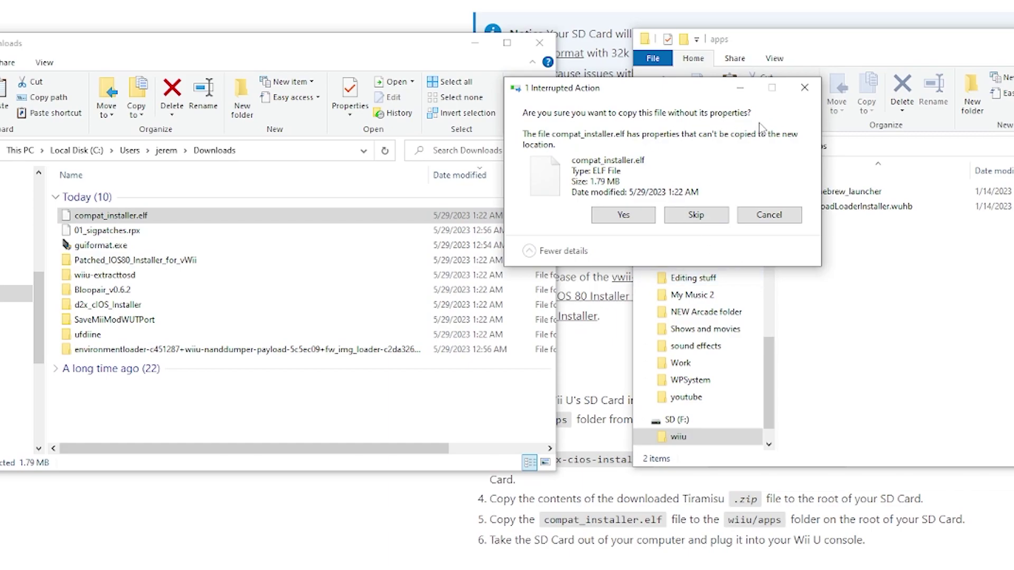
left_click(628, 214)
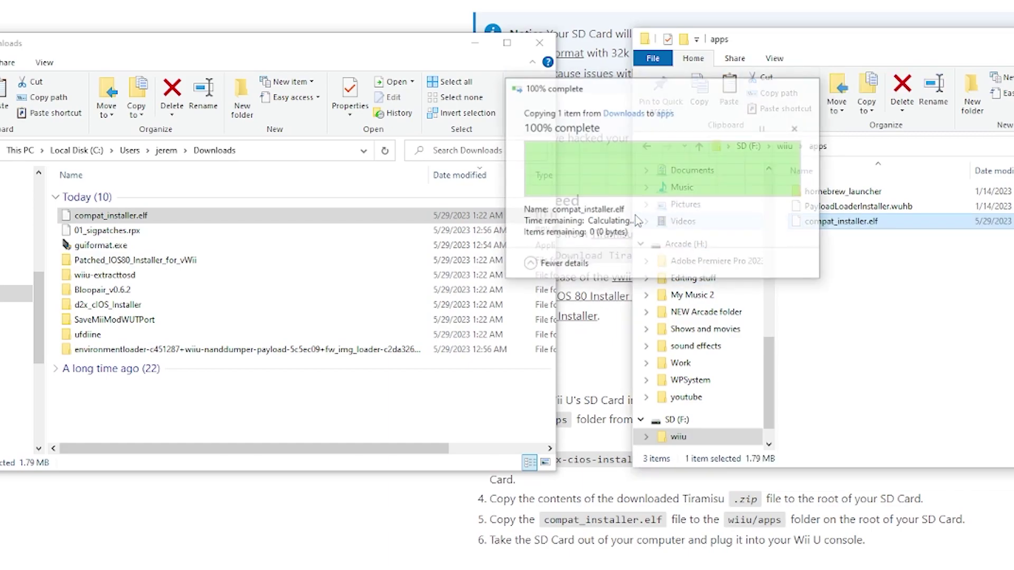
left_click(283, 216)
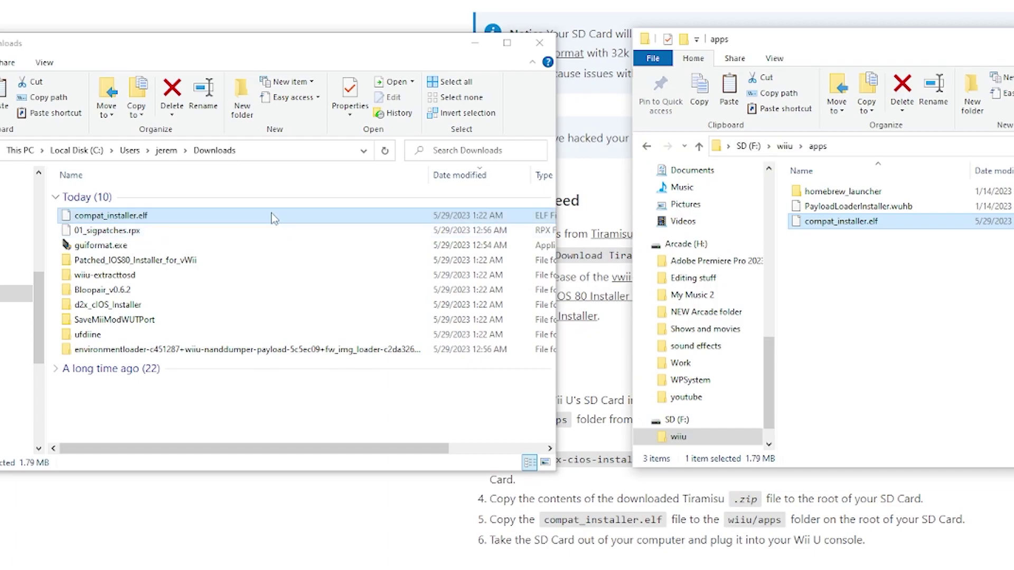
Step: Copy the apps folder from Patched_IOS80_Installer_for_vWii to the SD card's root and open the copied installer folder to check its files
left_click(748, 146)
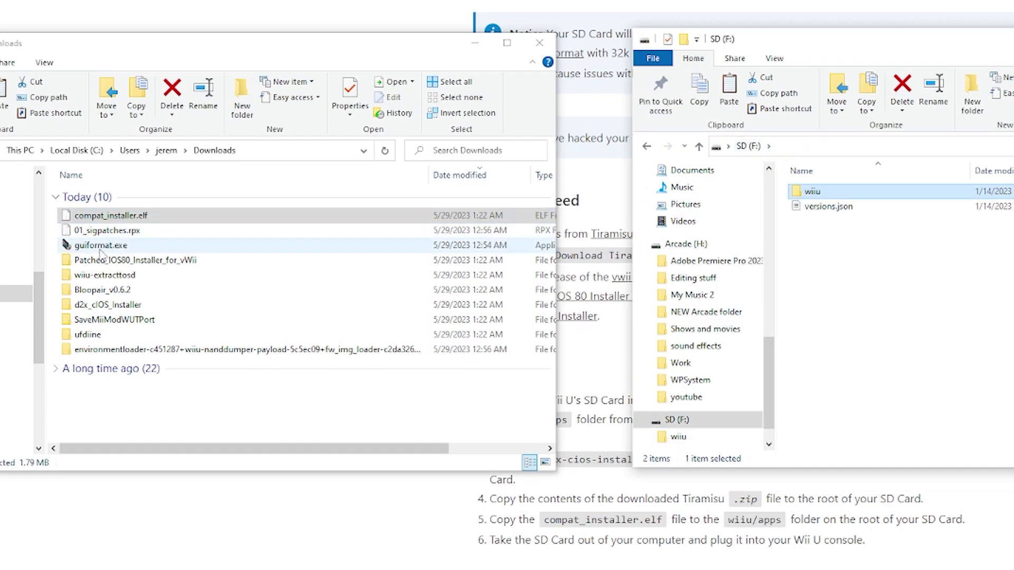
left_click(83, 264)
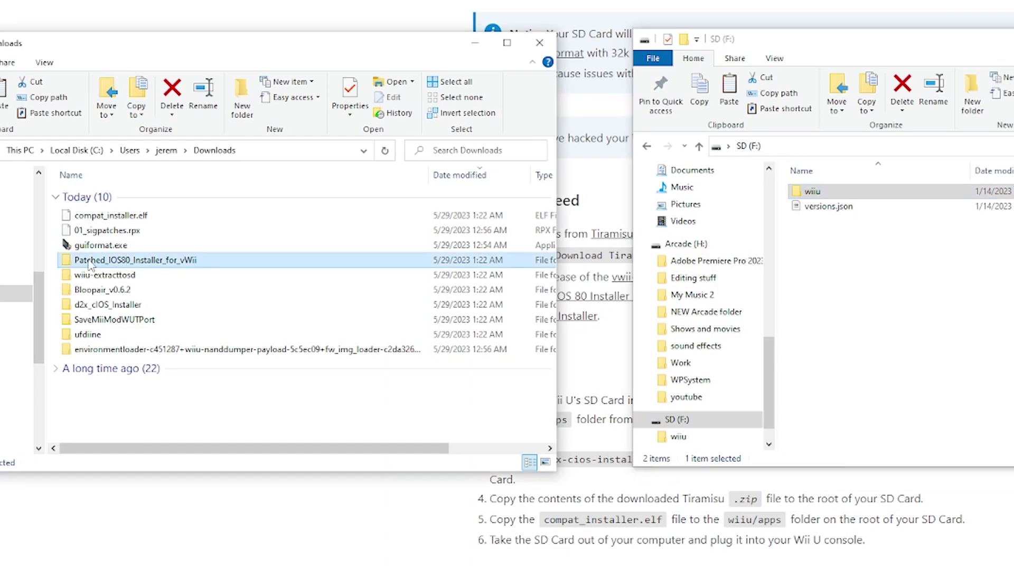
double_click(89, 261)
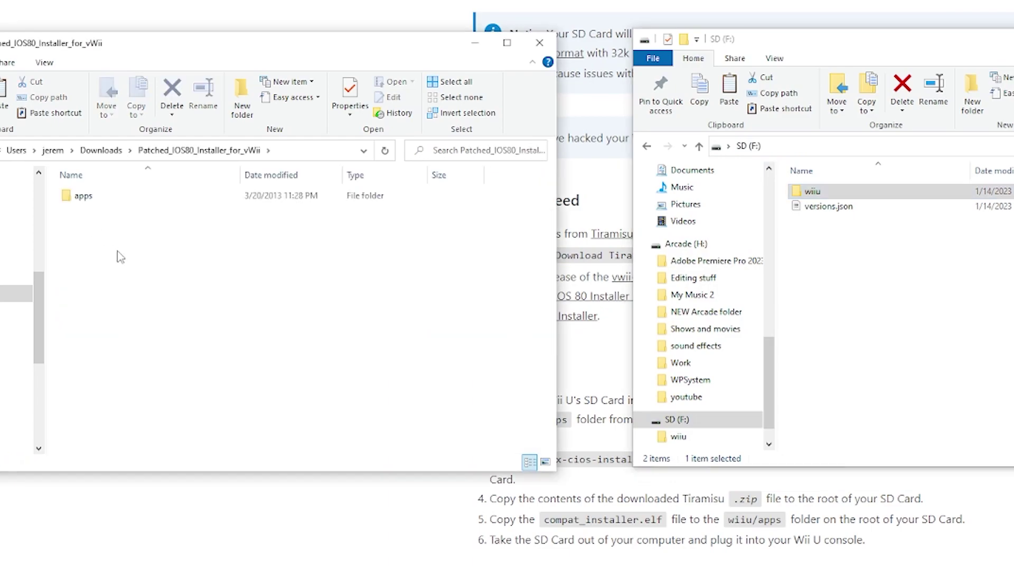
left_click(84, 201)
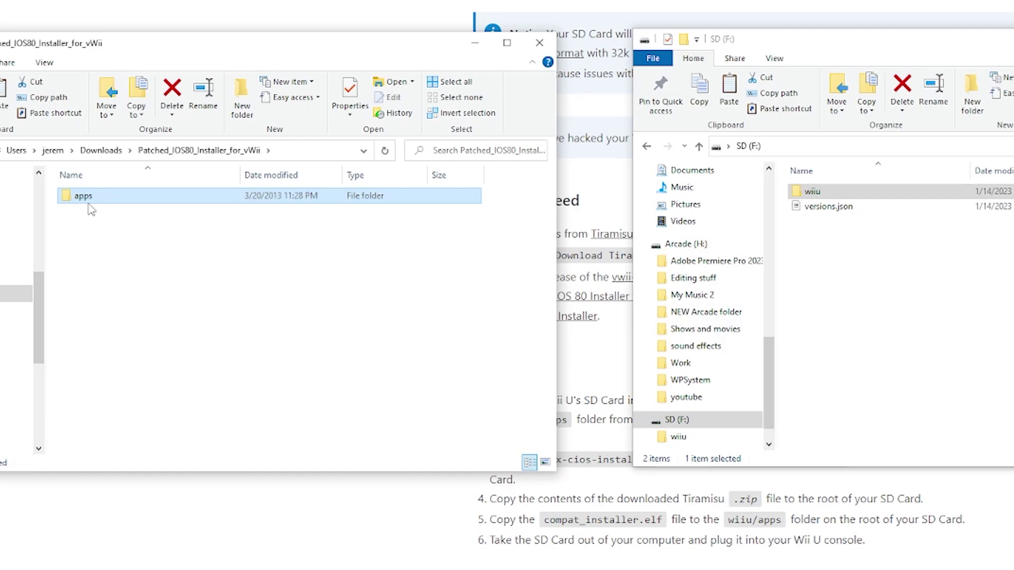
left_click_drag(80, 202, 900, 312)
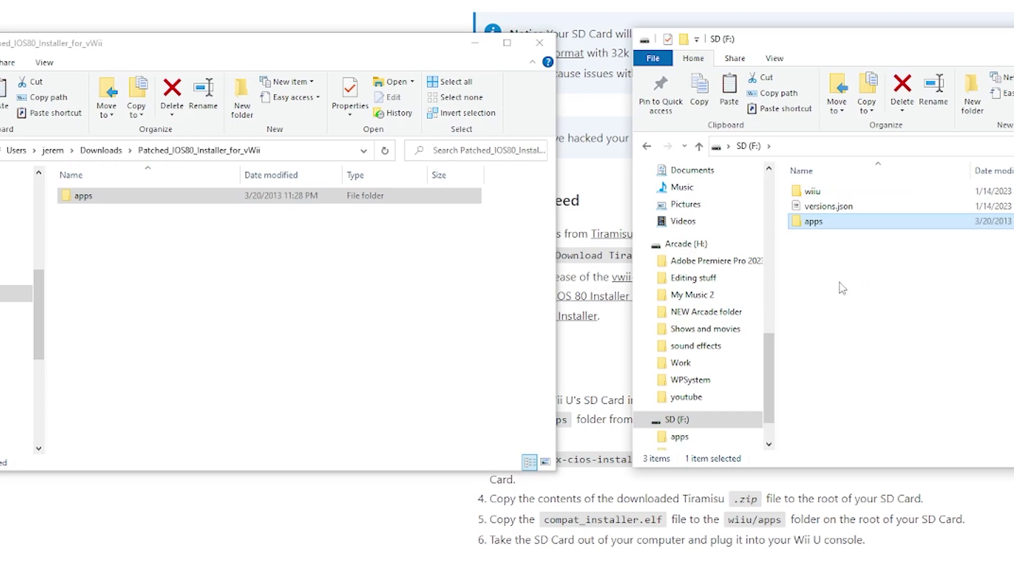
double_click(810, 223)
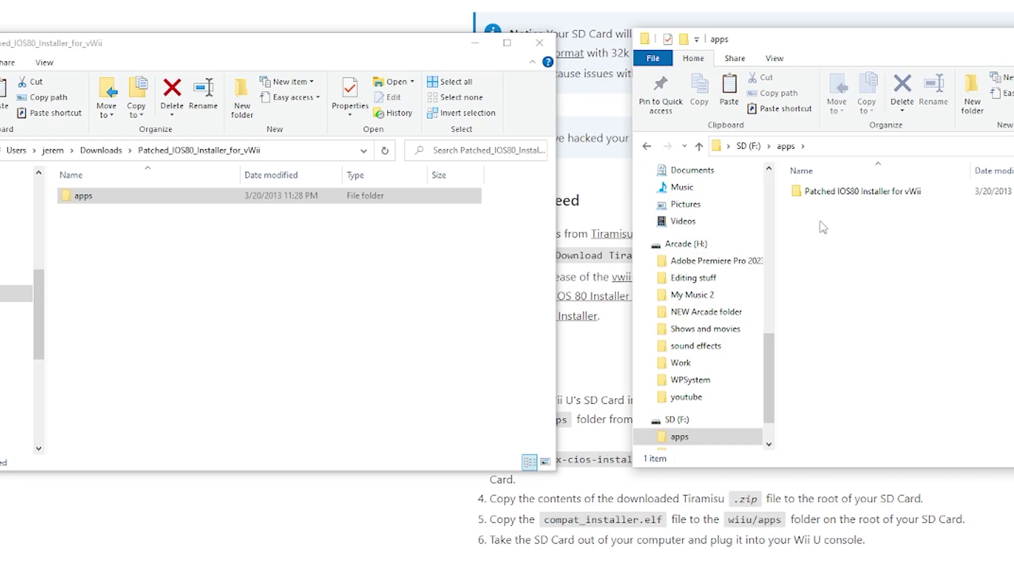
double_click(872, 194)
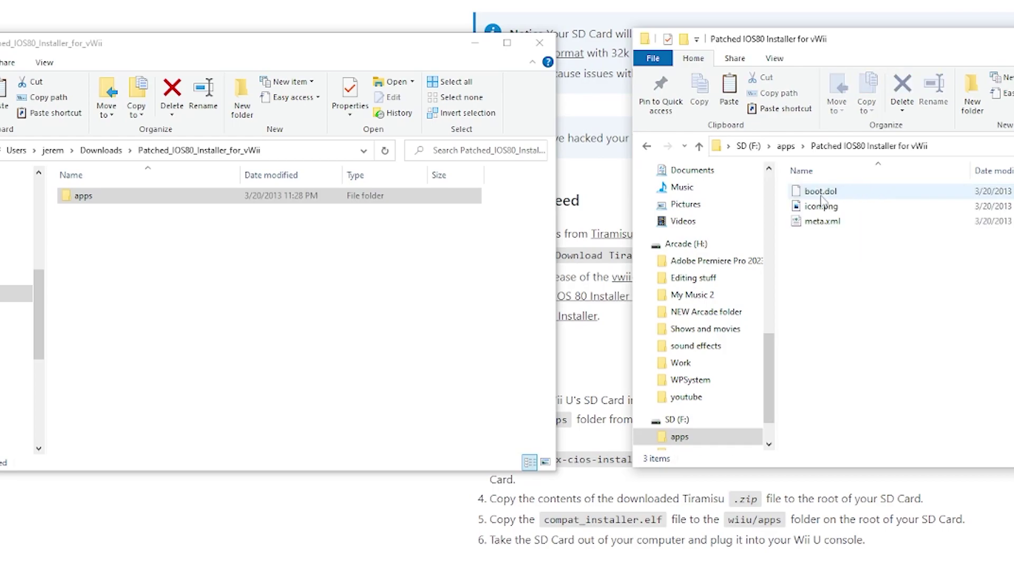
Step: Copy the d2x-cios-installer folder from d2x_cIOS_Installer in Downloads to the SD card's apps folder and open the copy to check its files
left_click(647, 147)
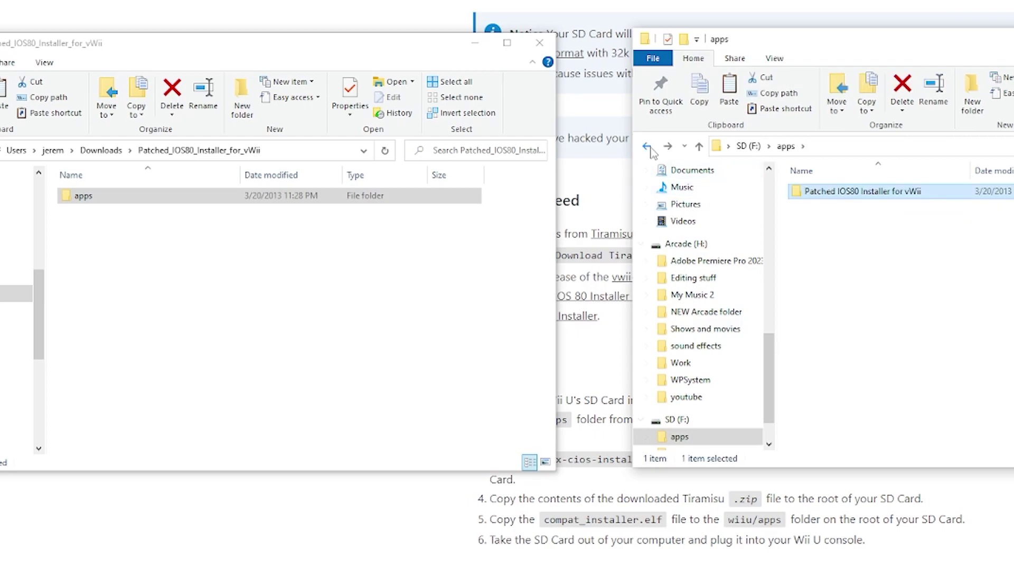
left_click(101, 150)
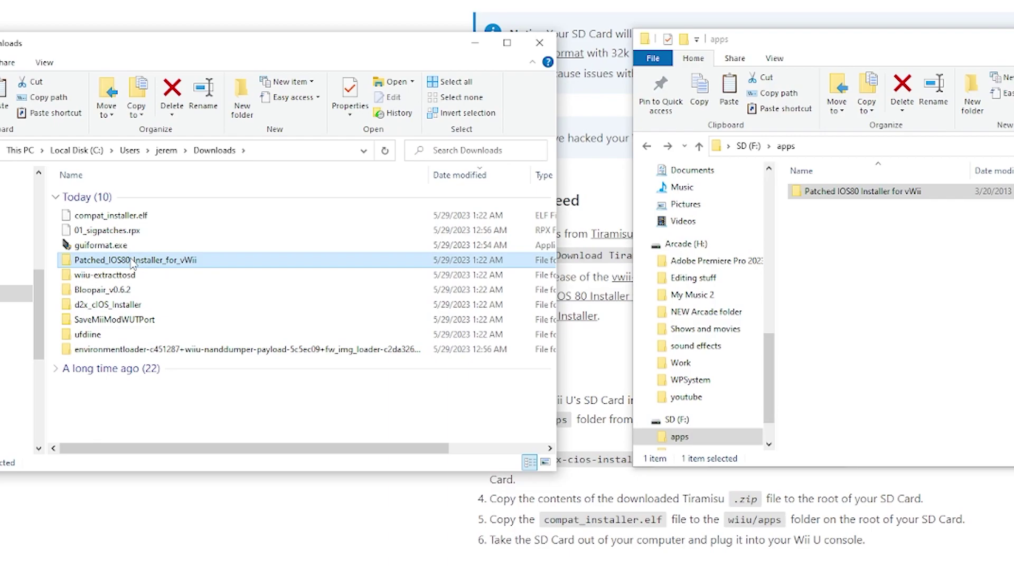
double_click(109, 305)
left_click_drag(92, 206, 890, 293)
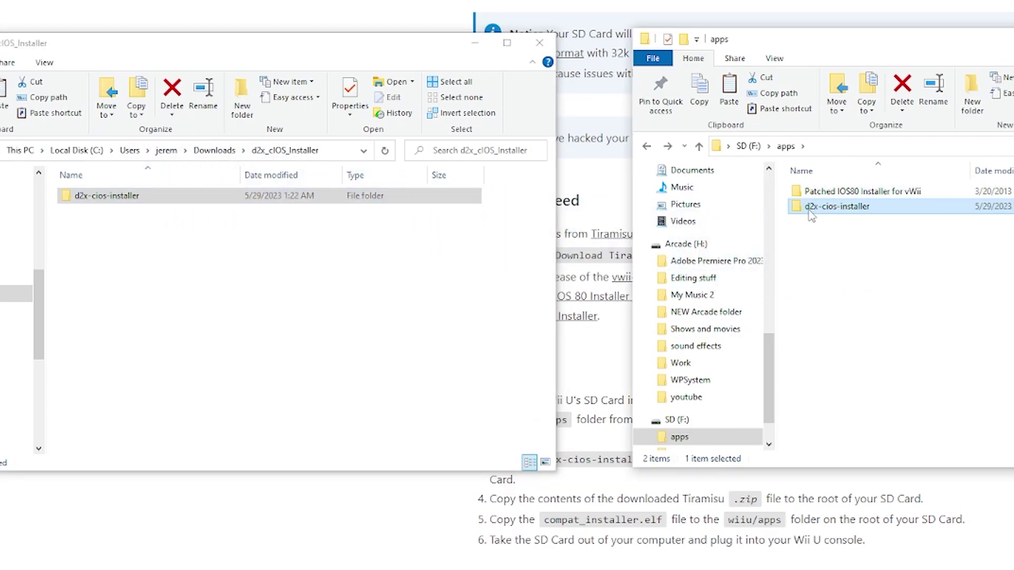
double_click(810, 210)
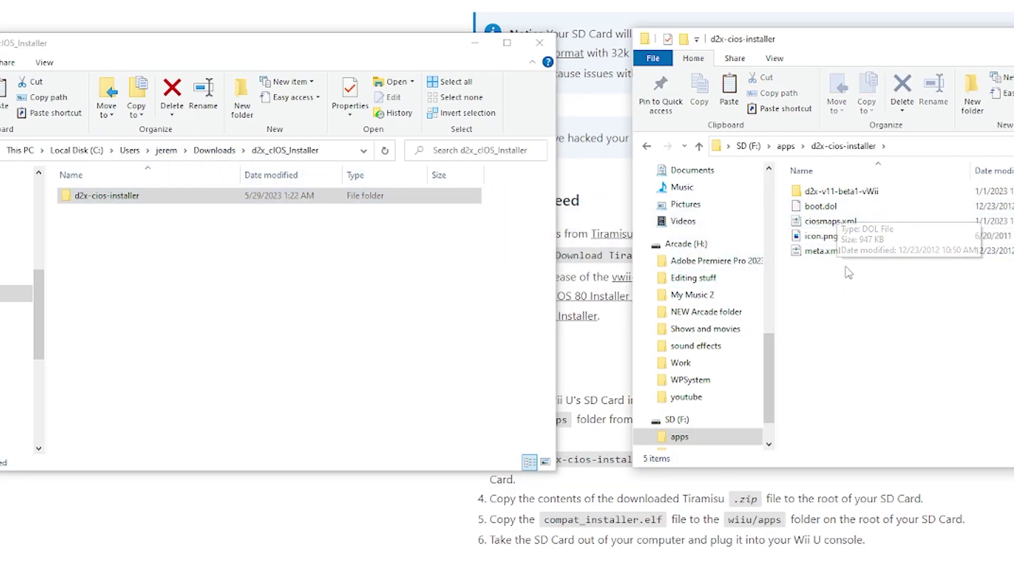
left_click(647, 148)
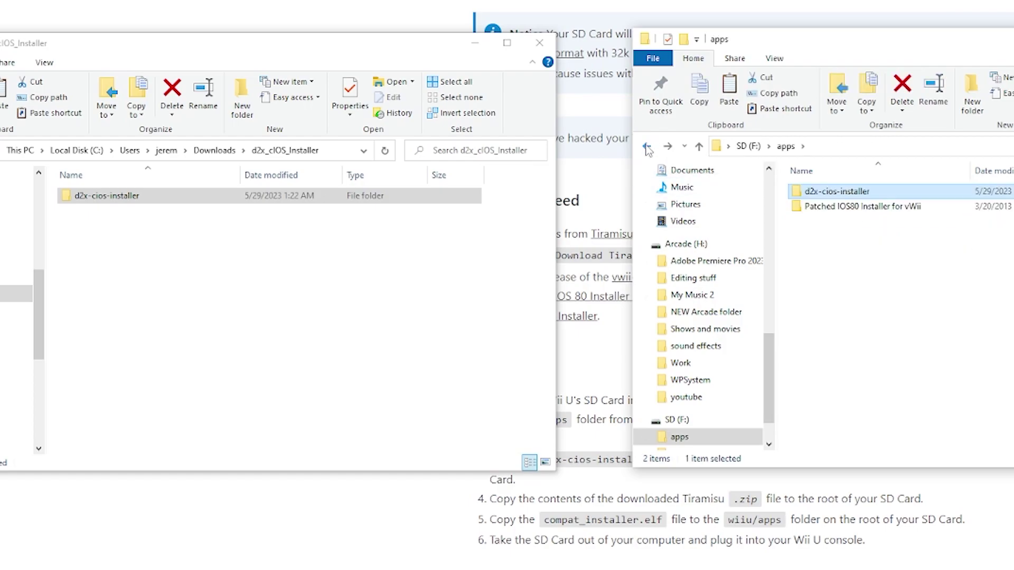
Step: Copy the wiiu folder from wiiu-extracttosd in Downloads to the root of the SD card
left_click(749, 146)
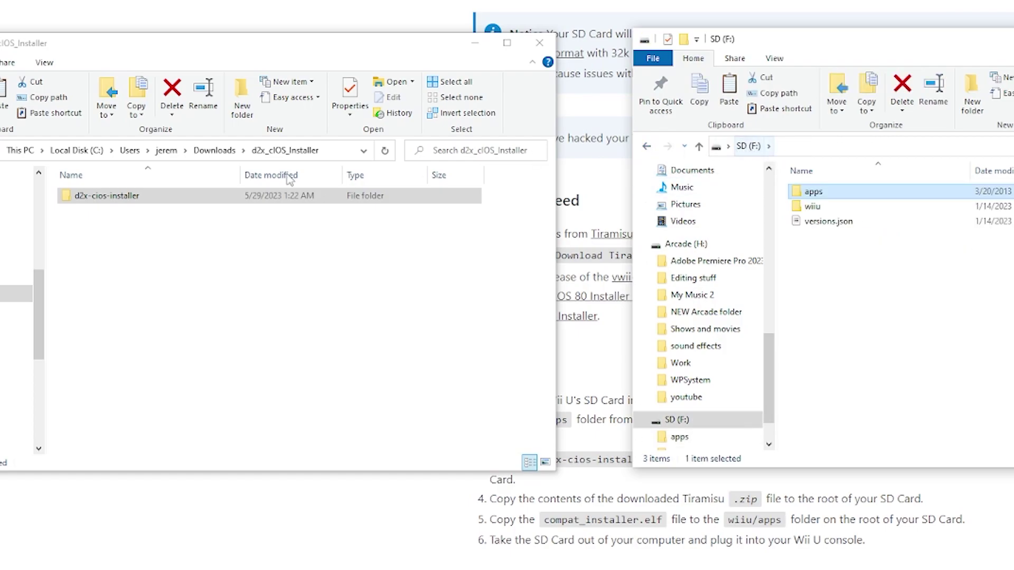
left_click(215, 151)
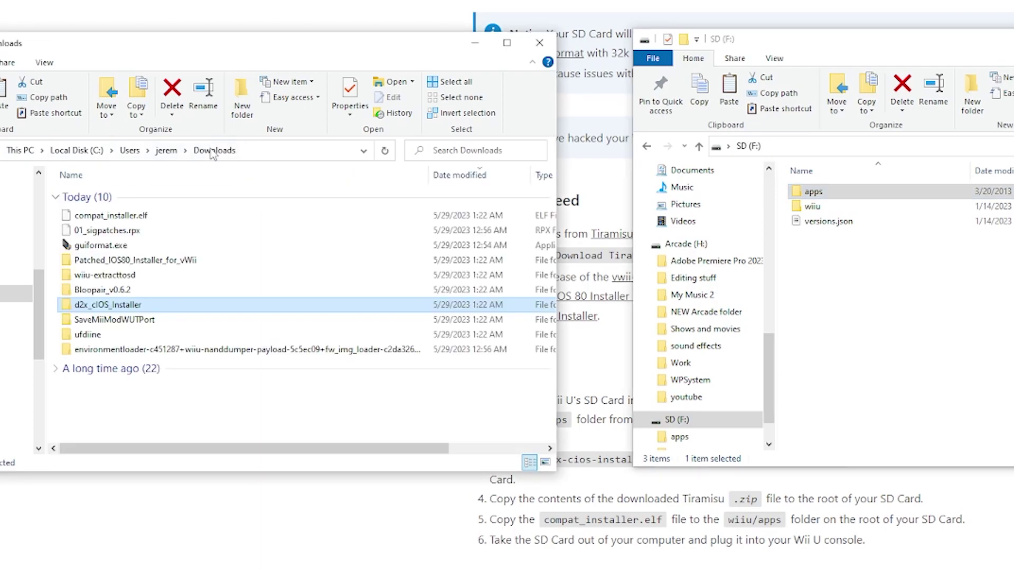
double_click(108, 275)
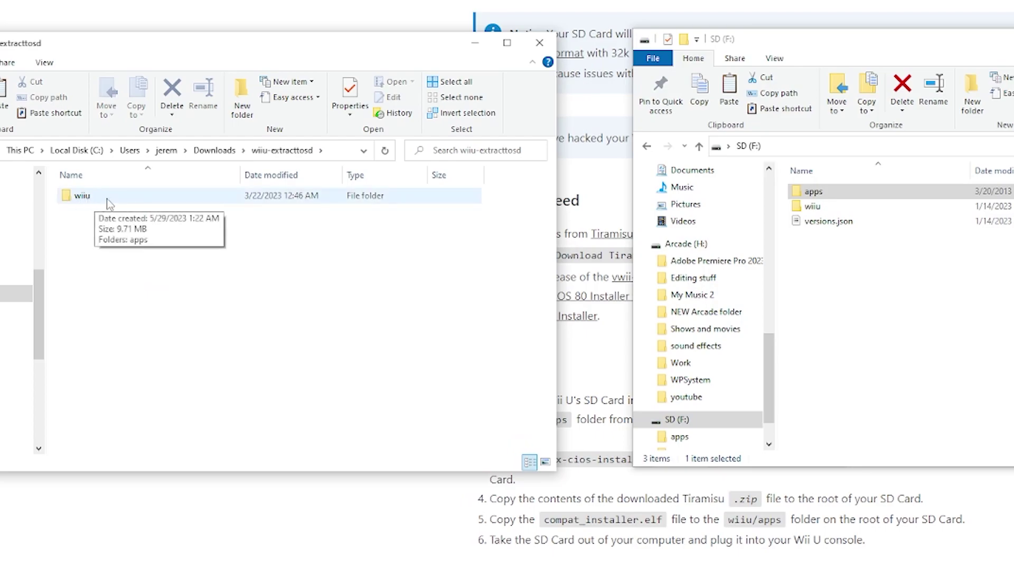
left_click_drag(87, 201, 861, 318)
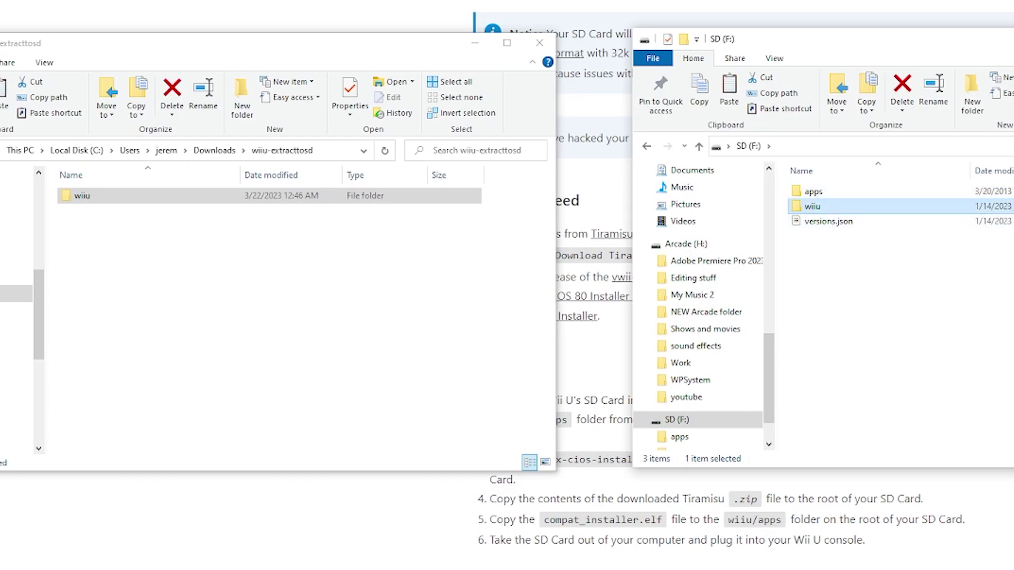
Step: Copy 30_bloopair.rpx from Bloopair_v0.6.2 in Downloads into wiiu/environments/tiramisu/modules/setup on the SD card
left_click(214, 150)
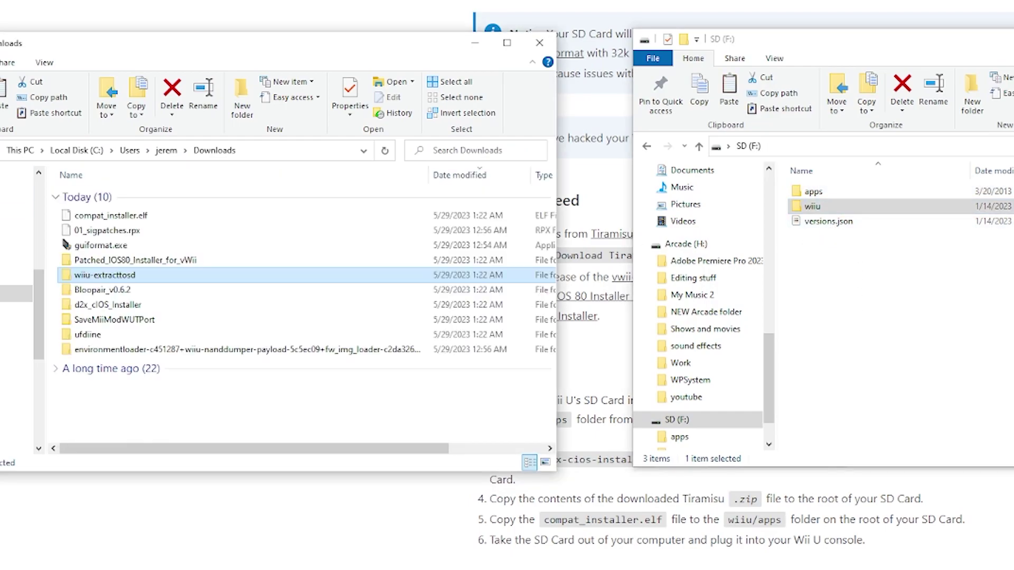
double_click(91, 291)
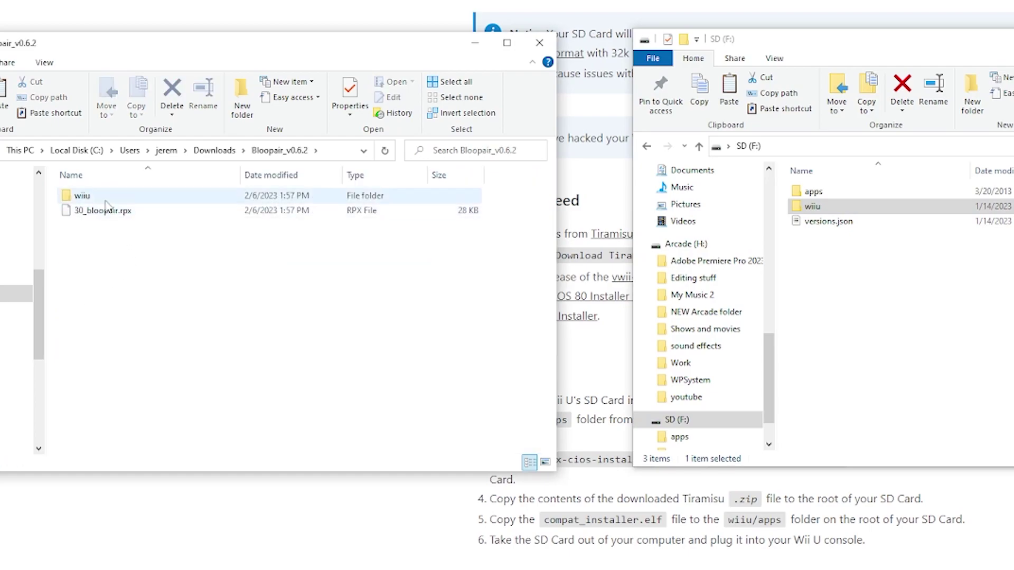
left_click(119, 214)
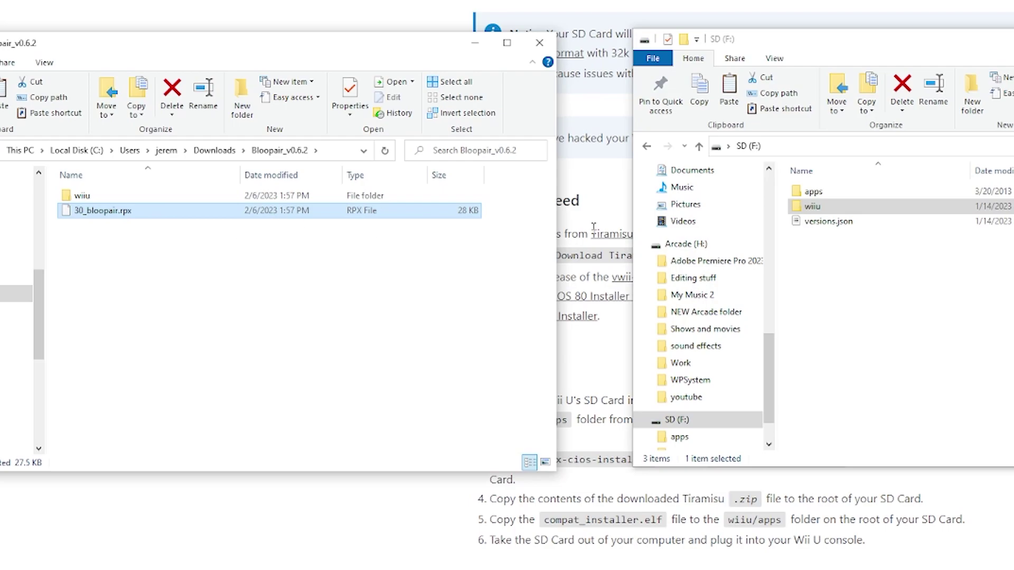
left_click(802, 208)
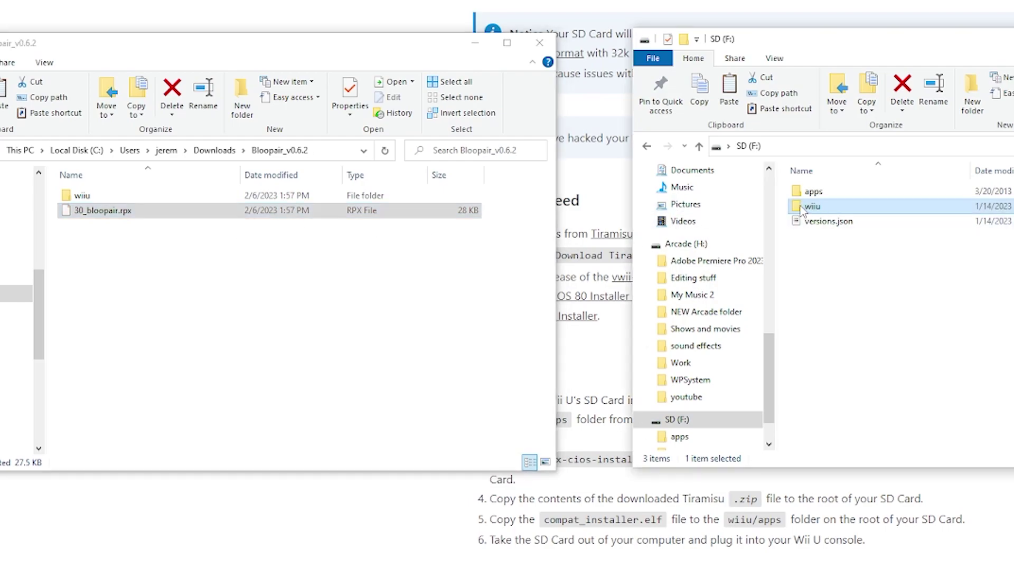
double_click(802, 208)
double_click(800, 207)
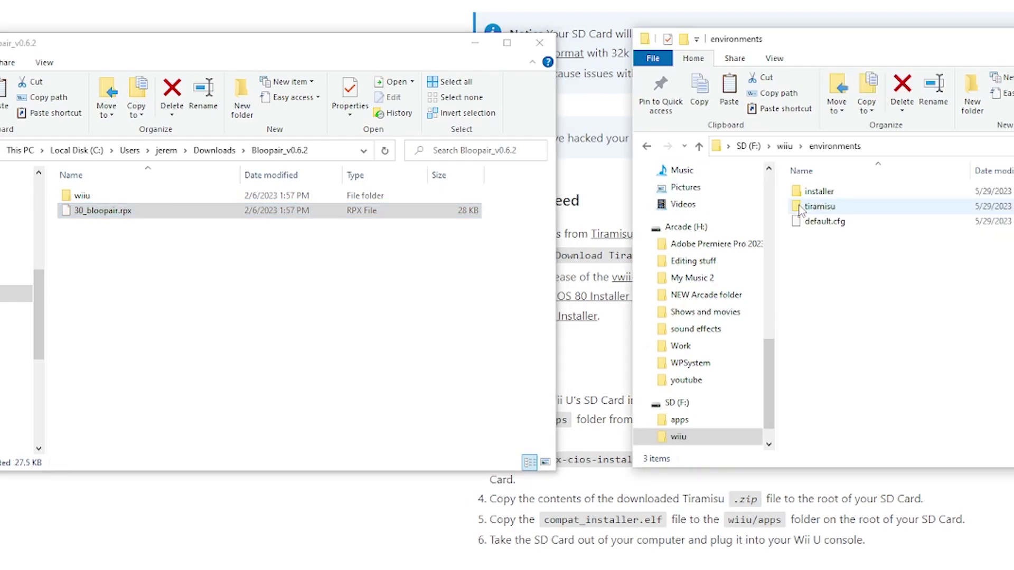
double_click(801, 208)
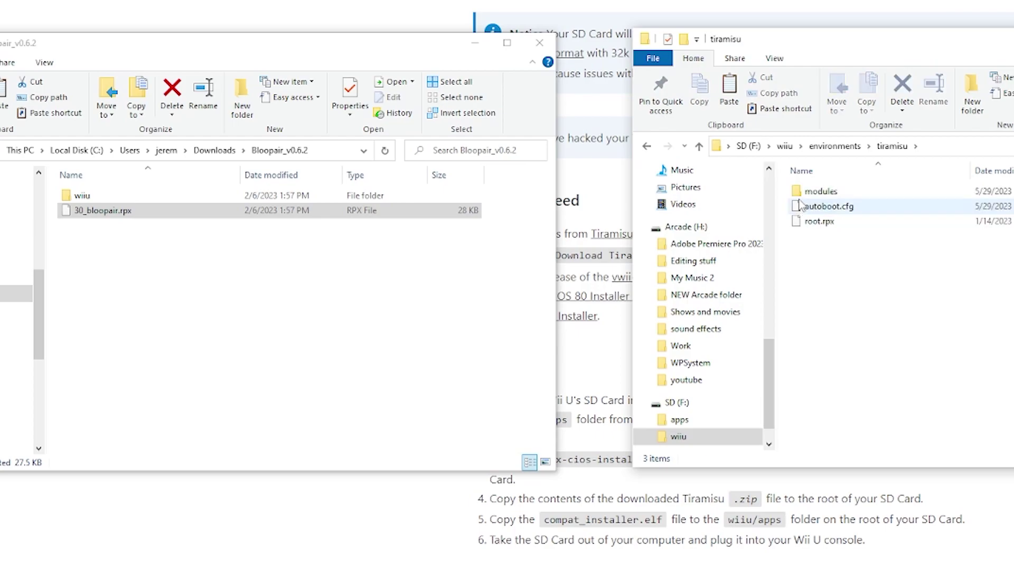
double_click(803, 192)
double_click(801, 192)
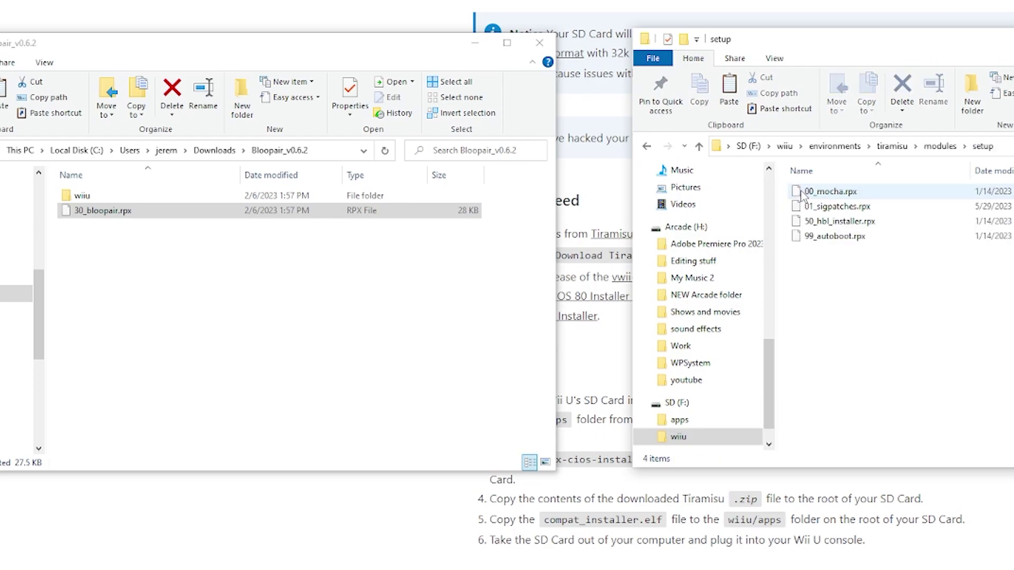
left_click_drag(79, 210, 844, 333)
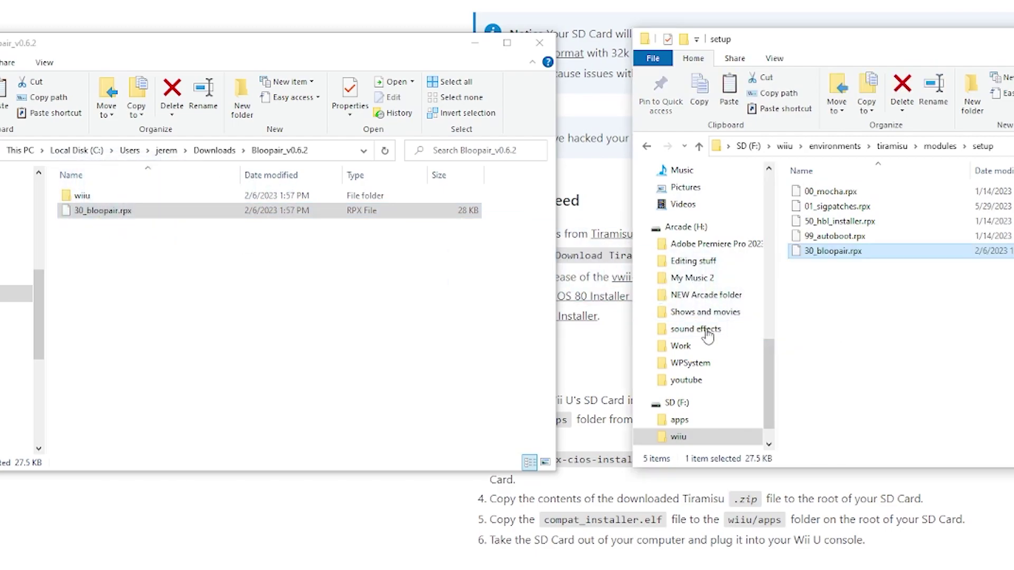
Step: Copy Bloopair's wiiu folder and SaveMiiModWUTPort's wiiu folder, info.json and manifest.install to the SD card's root
left_click(752, 147)
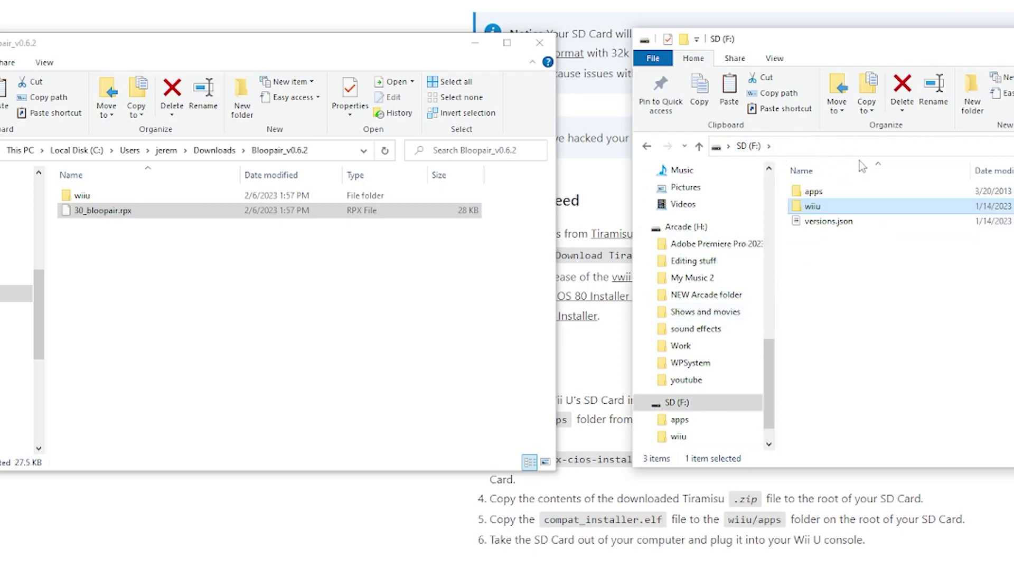
left_click_drag(78, 202, 858, 325)
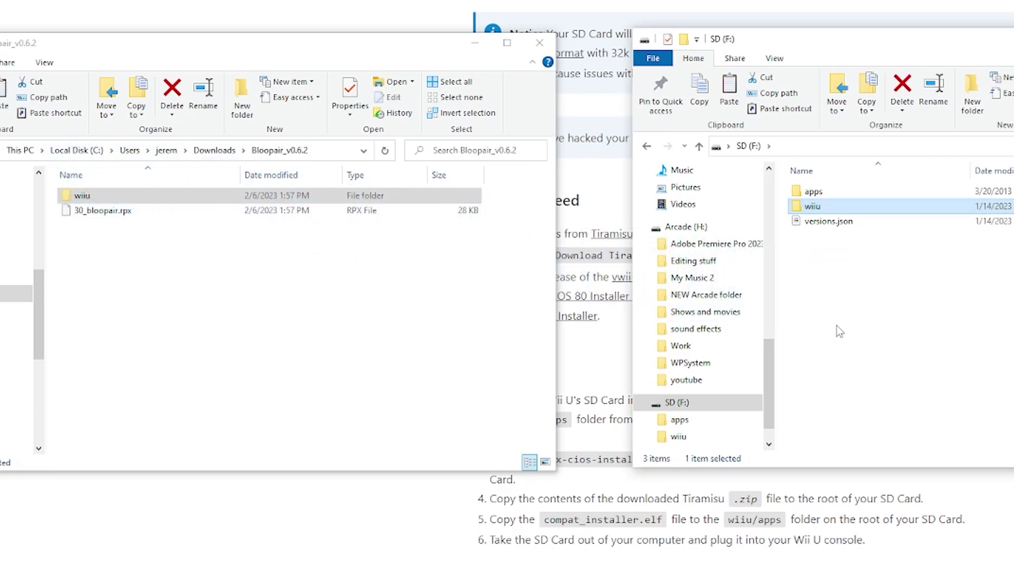
left_click(214, 150)
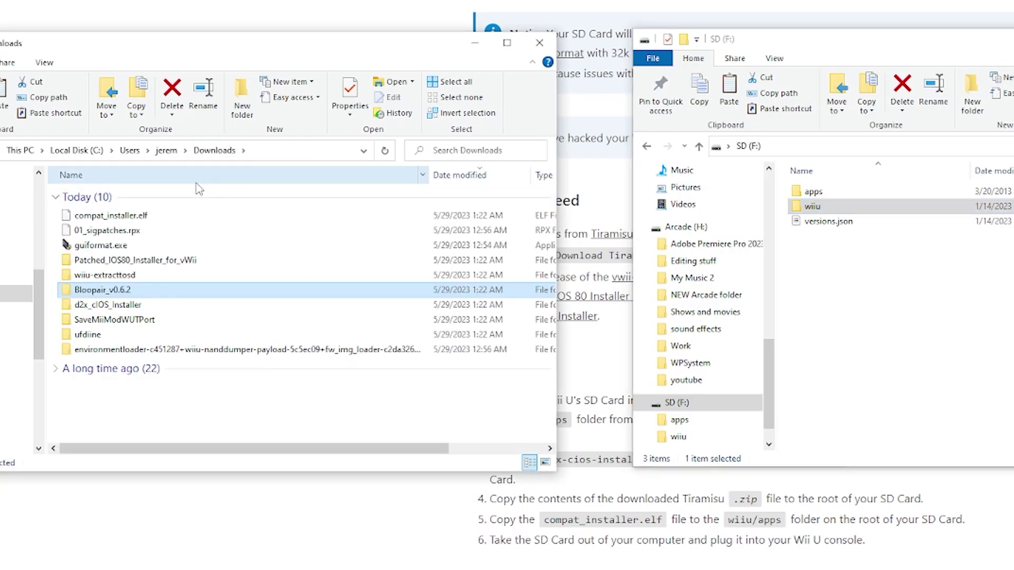
double_click(104, 320)
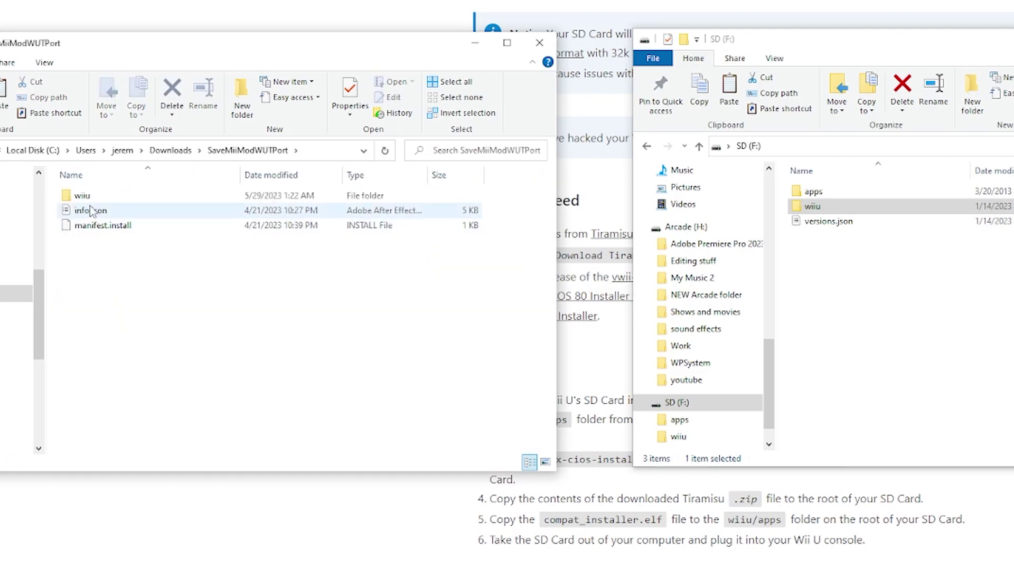
left_click_drag(90, 267, 936, 348)
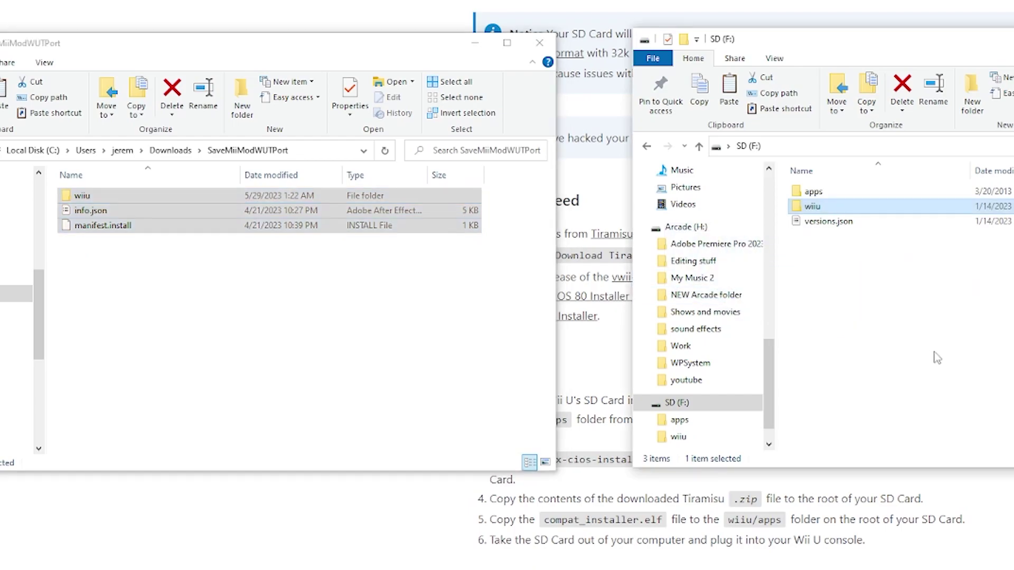
Step: Copy the wiiu folder from ufdiine in Downloads to the SD card's root and return to Downloads
left_click(170, 150)
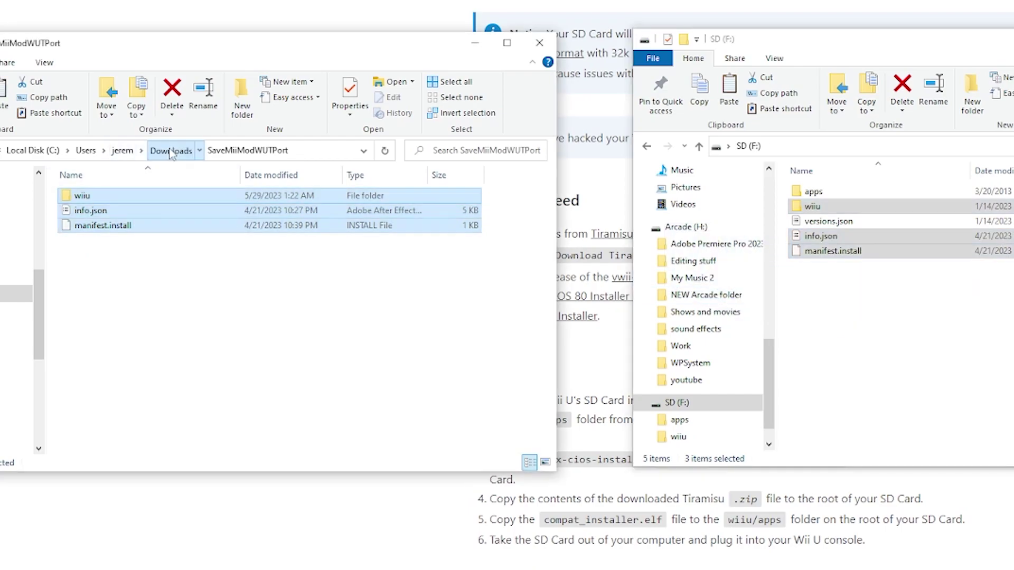
double_click(104, 334)
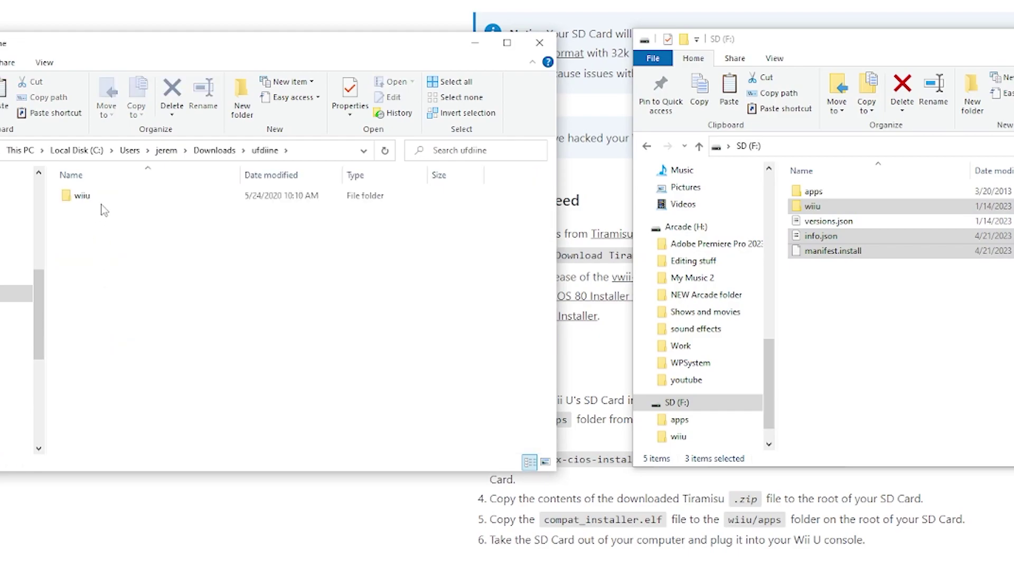
left_click(83, 200)
left_click_drag(78, 200, 873, 371)
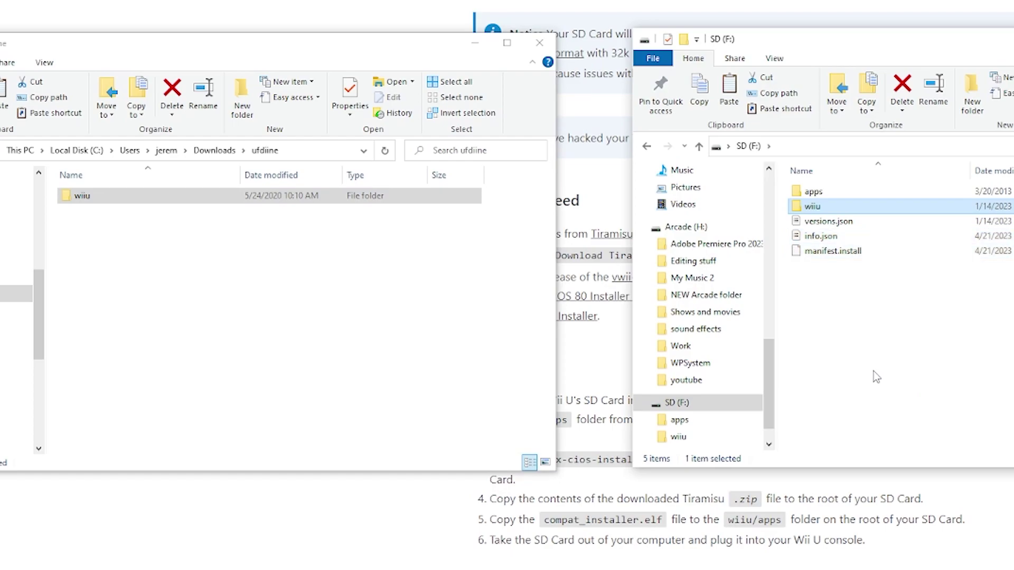
left_click(211, 150)
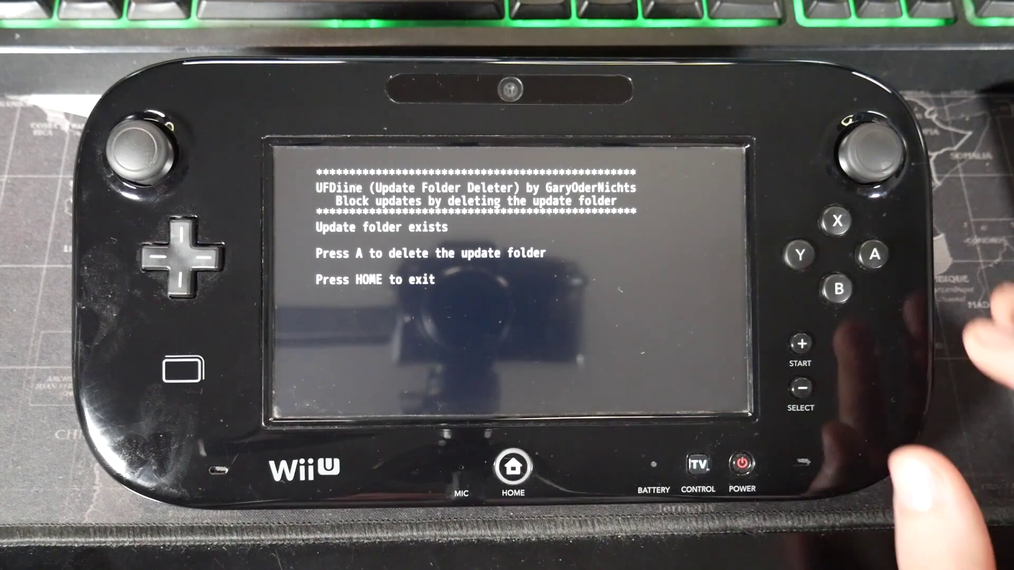
key("a")
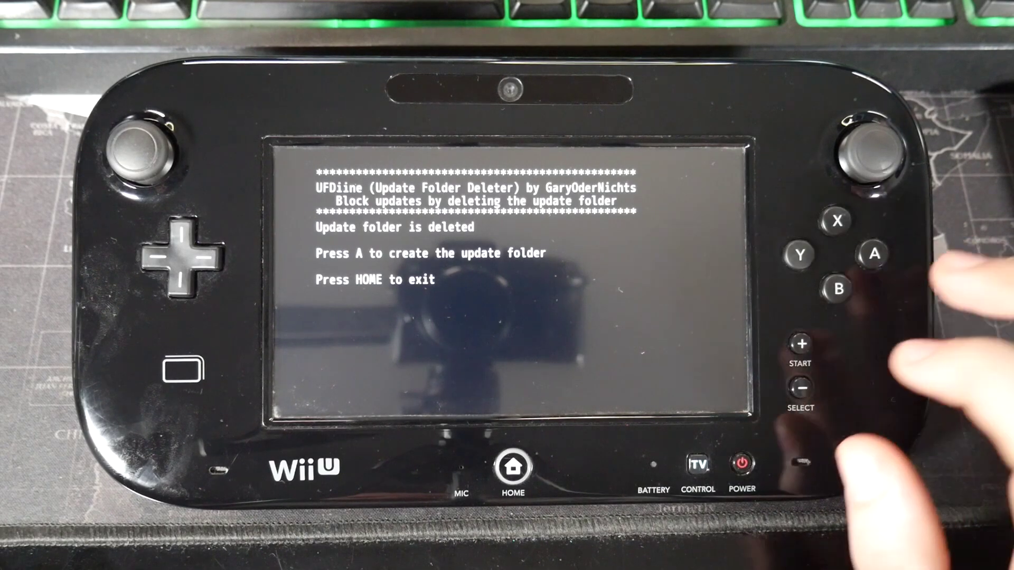
left_click(513, 466)
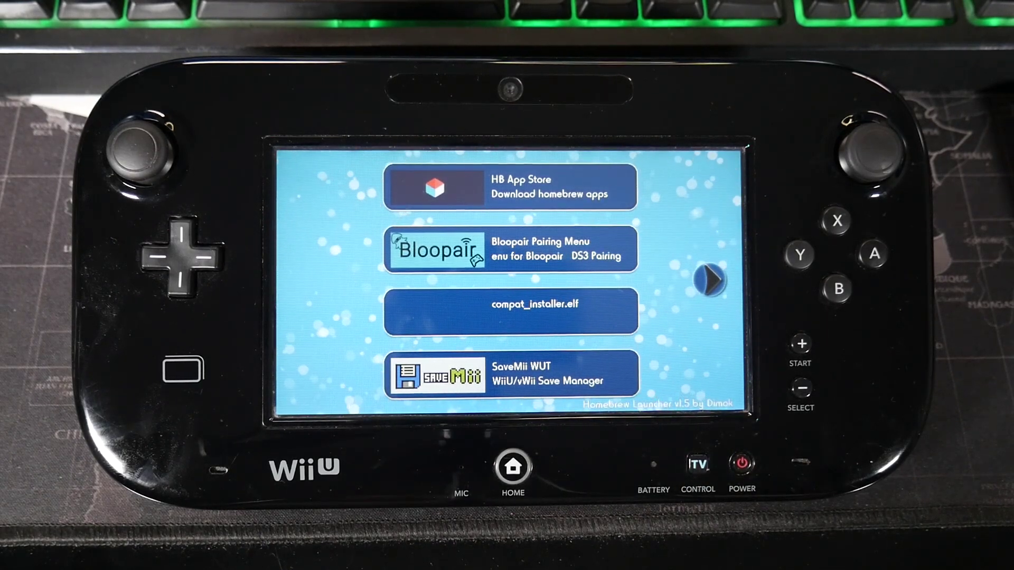
left_click(528, 309)
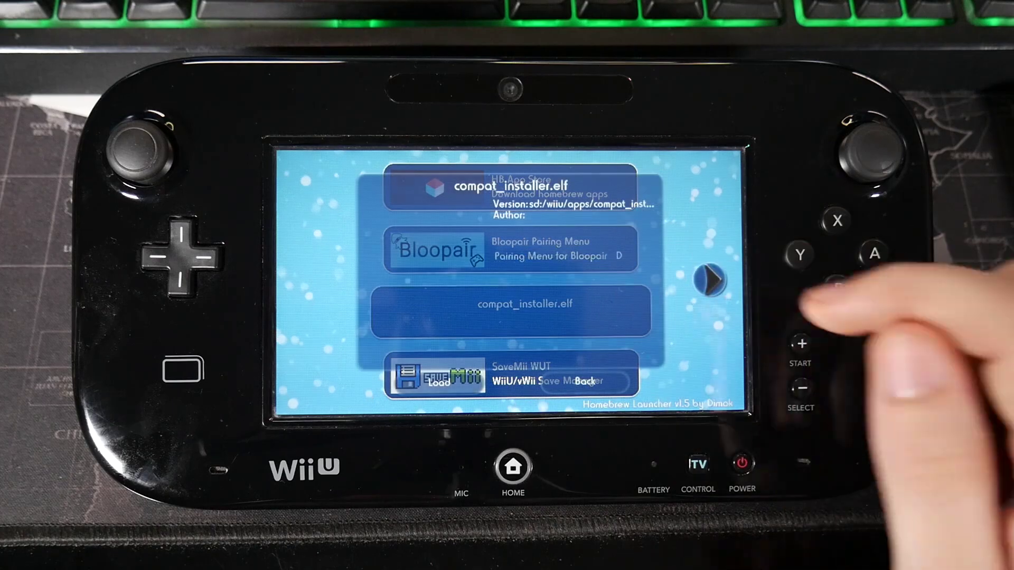
left_click(439, 382)
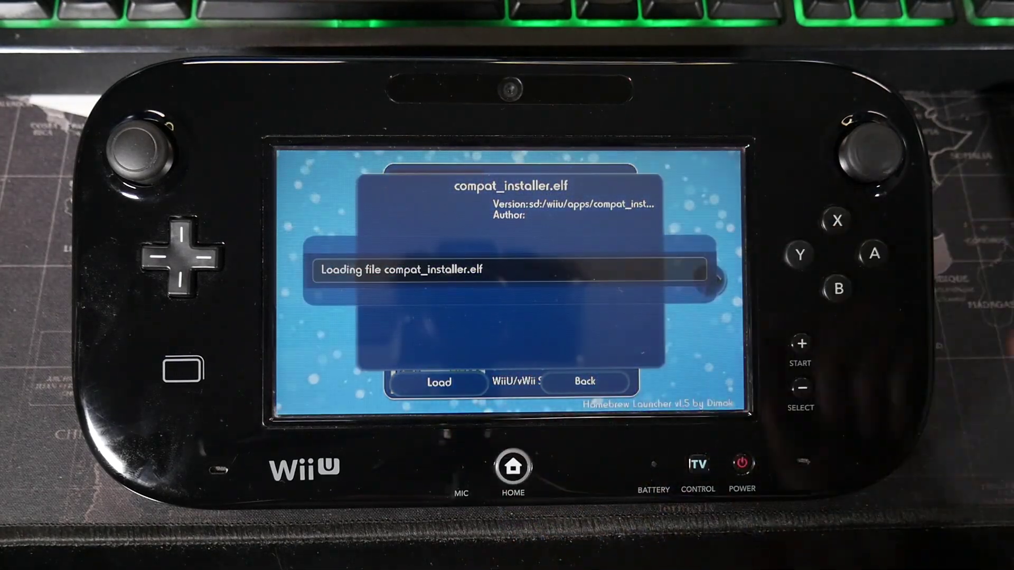